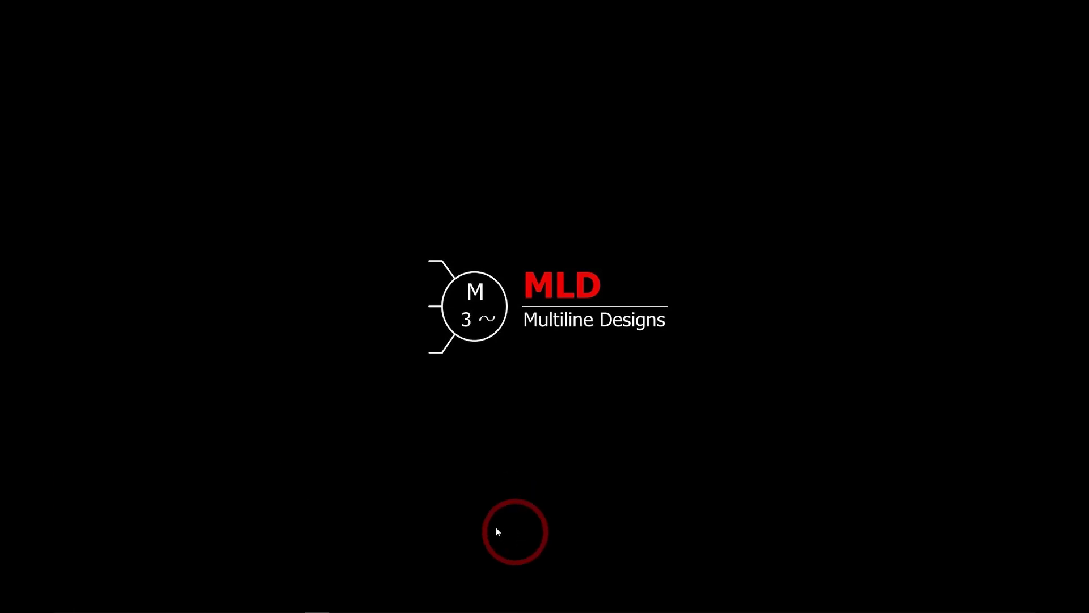
Run SQL Server Management Studio 17 as administrator from the Microsoft SQL Server Tools 17 Start menu group
{"action": "mouse_move", "coordinate": [63, 601]}
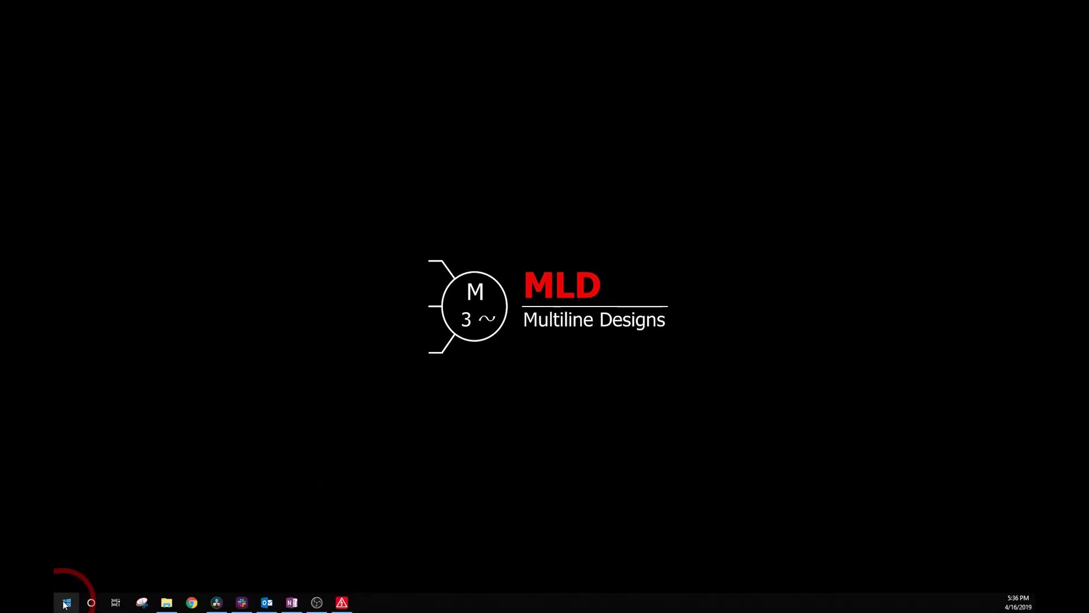
{"action": "left_click", "coordinate": [66, 602]}
{"action": "scroll", "coordinate": [126, 480], "scroll_direction": "down", "scroll_amount": 5}
{"action": "scroll", "coordinate": [128, 479], "scroll_direction": "down", "scroll_amount": 3}
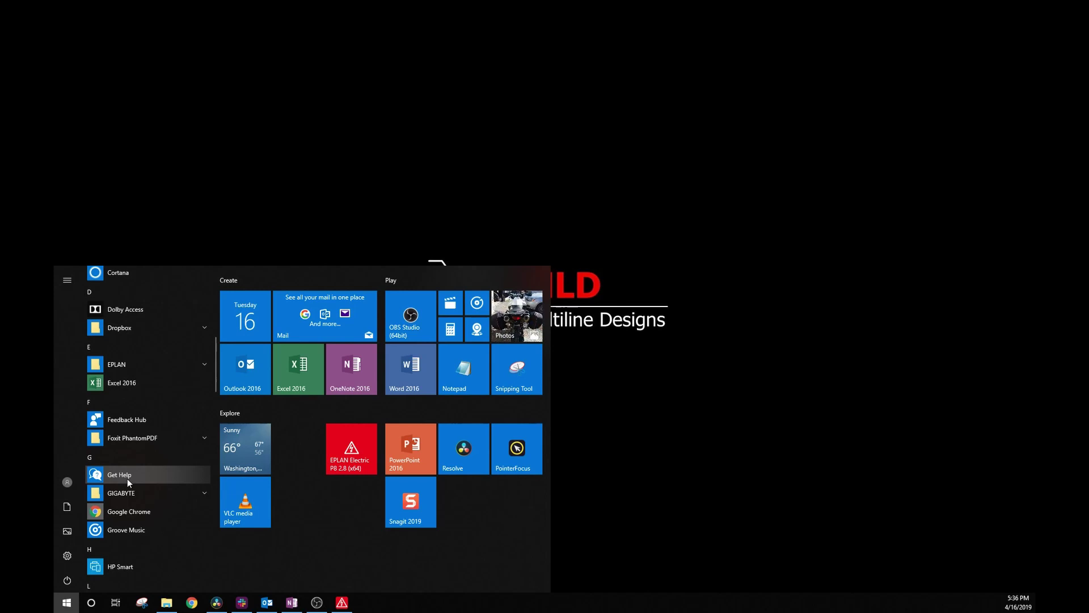
{"action": "scroll", "coordinate": [153, 508], "scroll_direction": "down", "scroll_amount": 6}
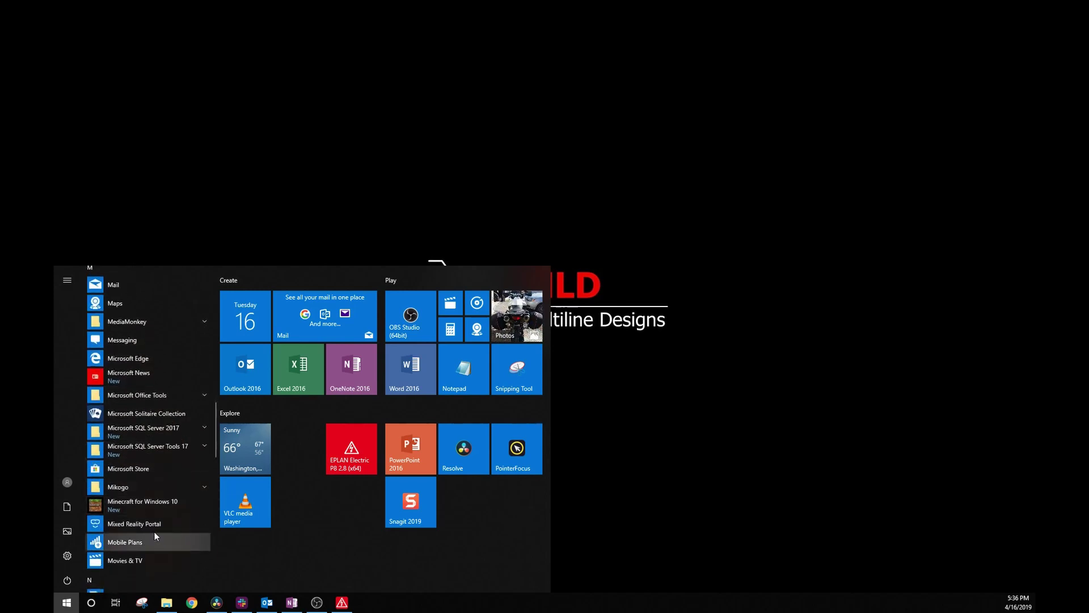
{"action": "left_click", "coordinate": [169, 448]}
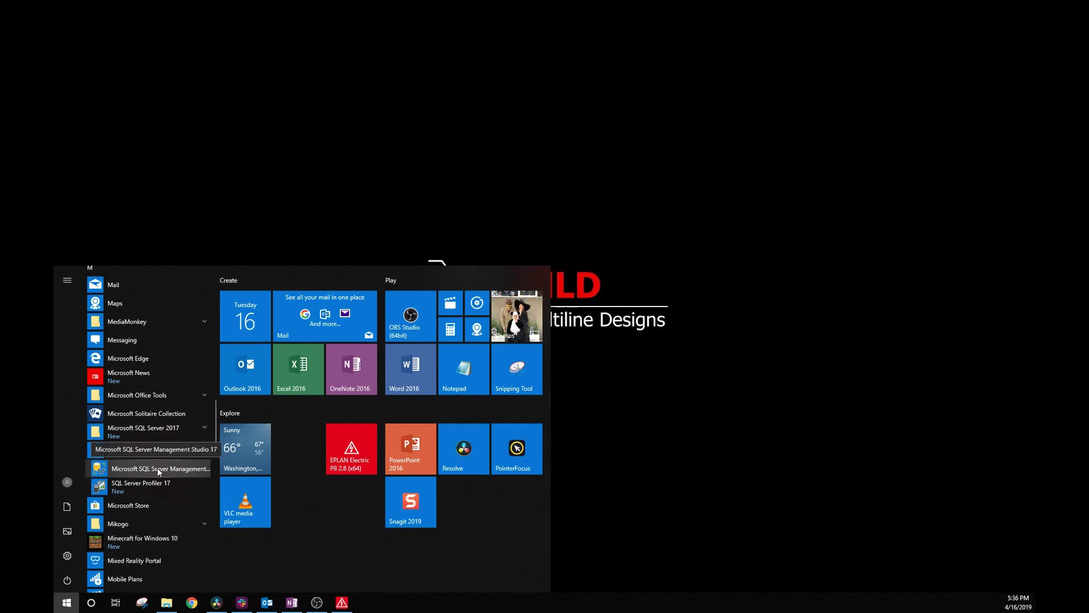
{"action": "right_click", "coordinate": [169, 468]}
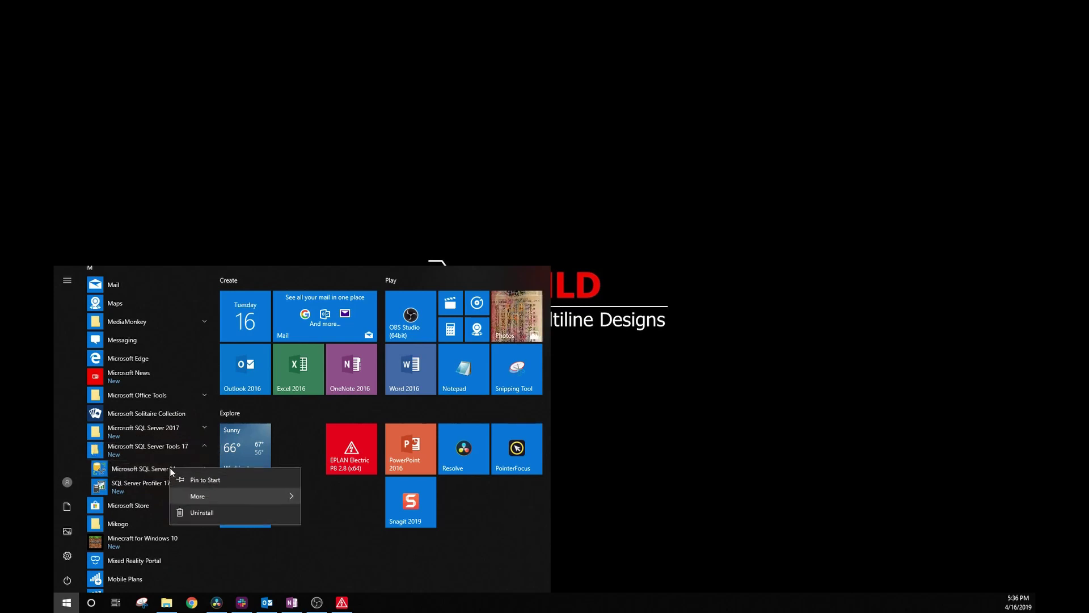
{"action": "mouse_move", "coordinate": [215, 497]}
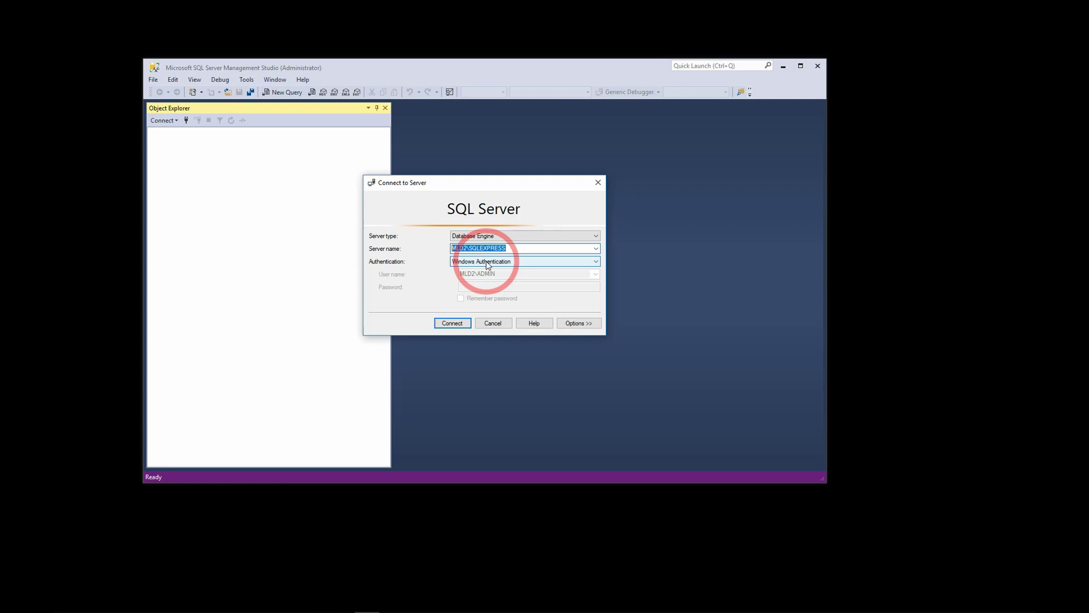
Connect to the local SQLEXPRESS instance with Windows Authentication and expand Databases, Security and Logins
{"action": "left_click", "coordinate": [458, 323]}
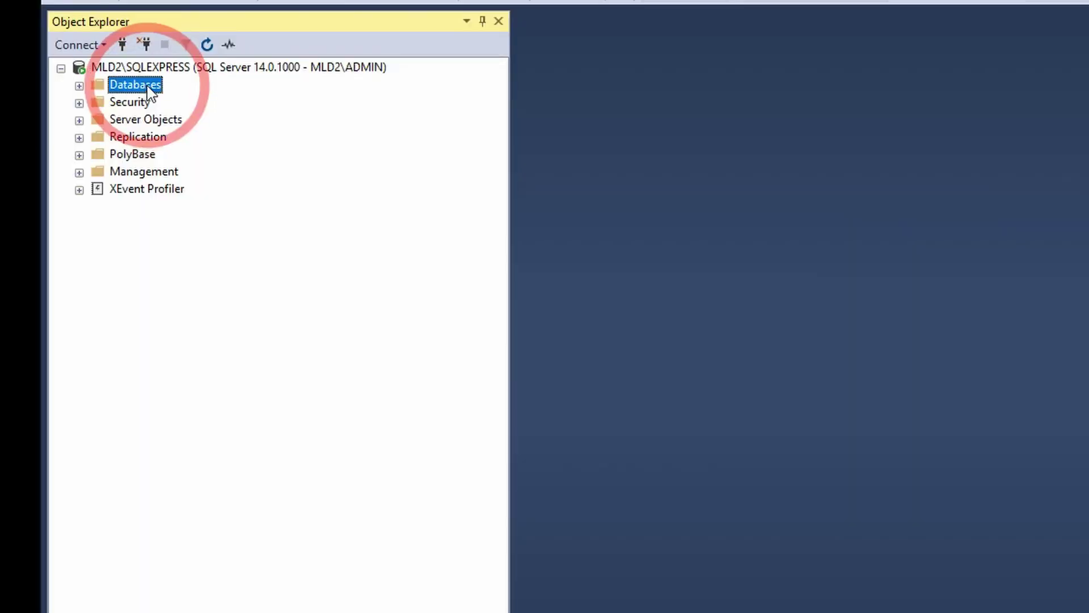
{"action": "double_click", "coordinate": [200, 144]}
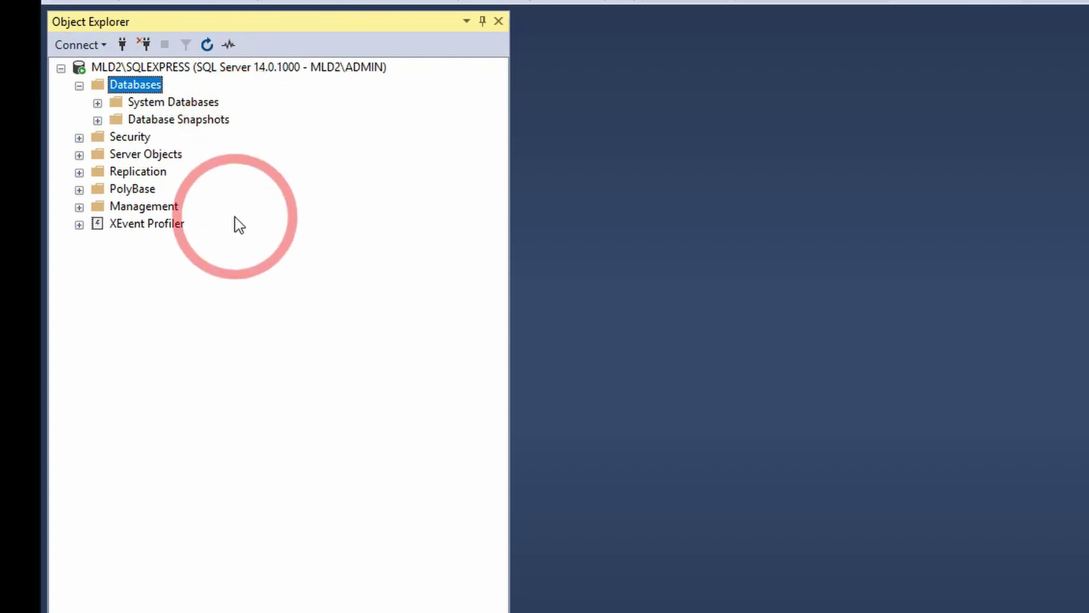
{"action": "double_click", "coordinate": [132, 140]}
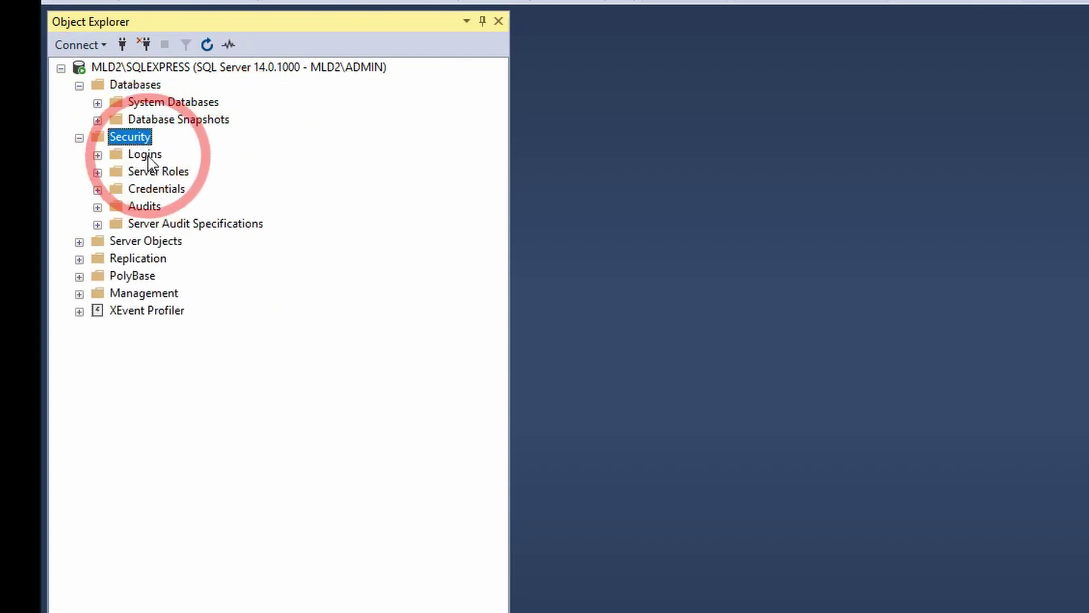
{"action": "double_click", "coordinate": [147, 157]}
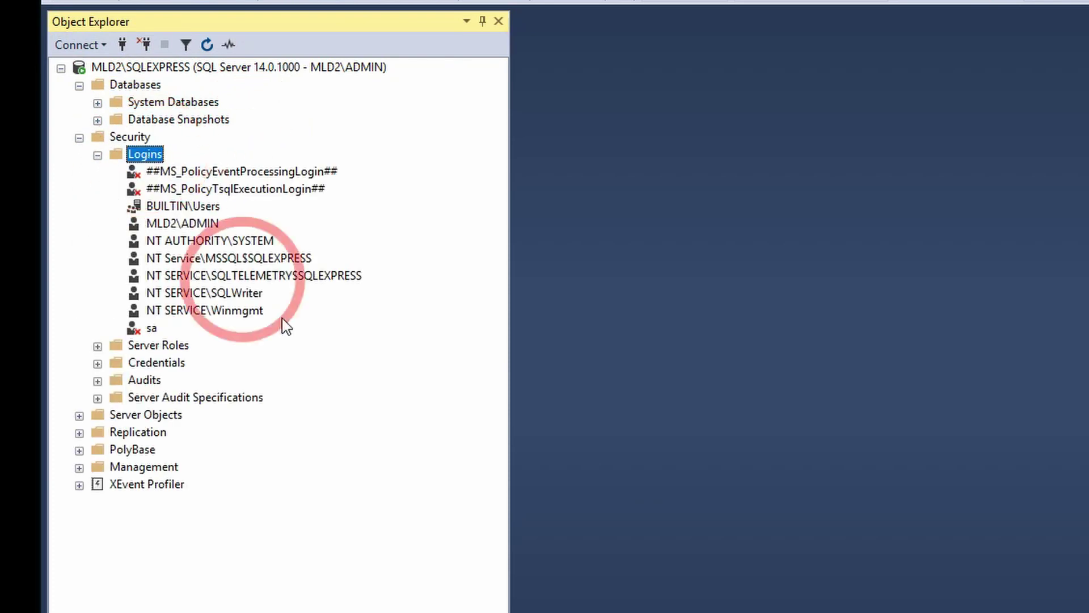
In the BUILTIN\Users login properties, tick the dbcreator server role on the Server Roles page
{"action": "left_click", "coordinate": [163, 209]}
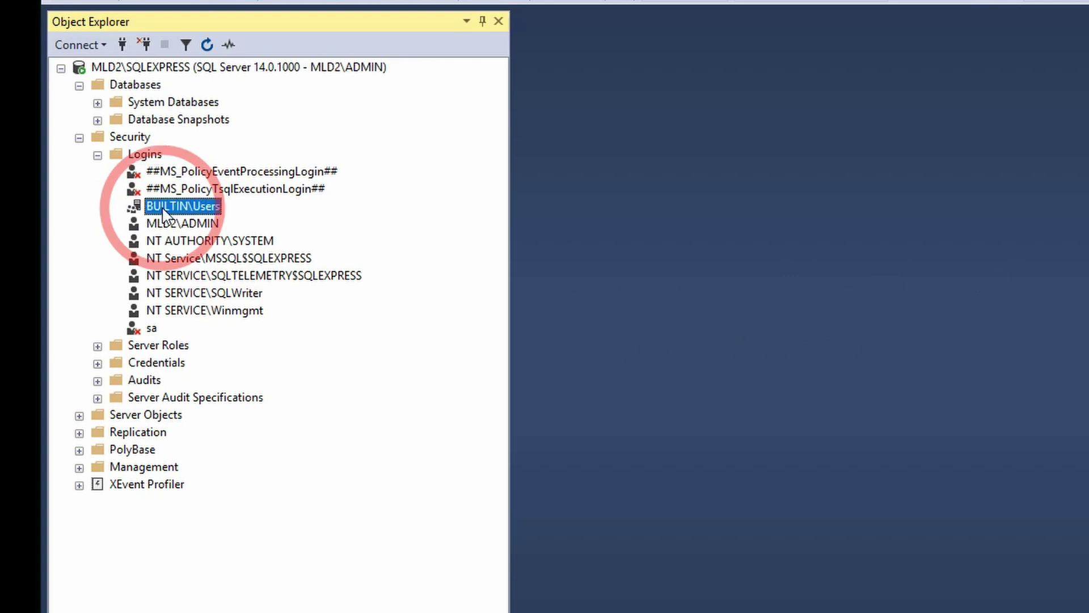
{"action": "right_click", "coordinate": [163, 211]}
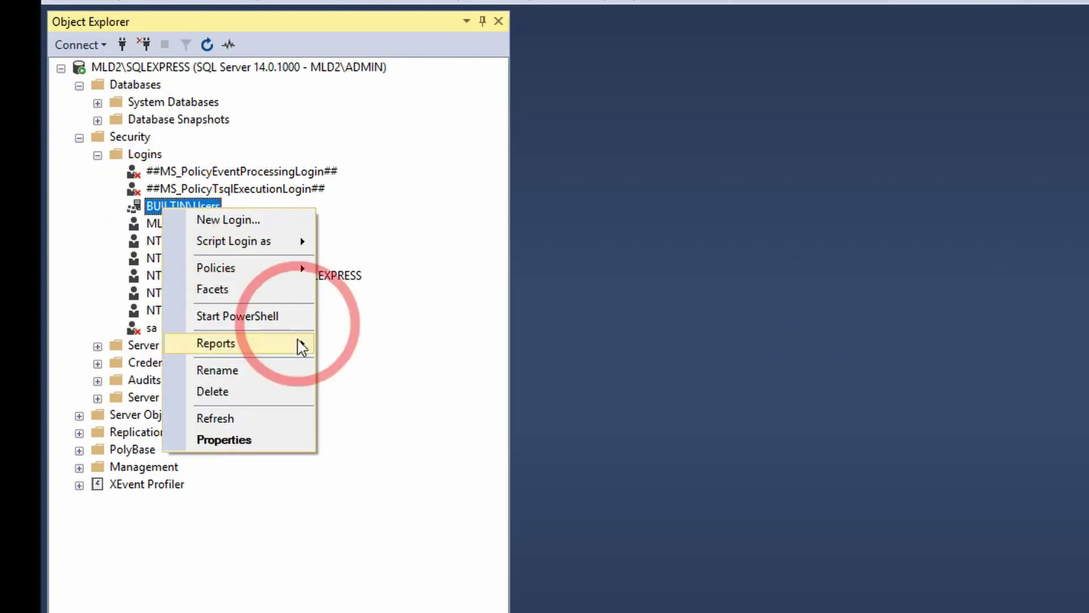
{"action": "left_click", "coordinate": [258, 452]}
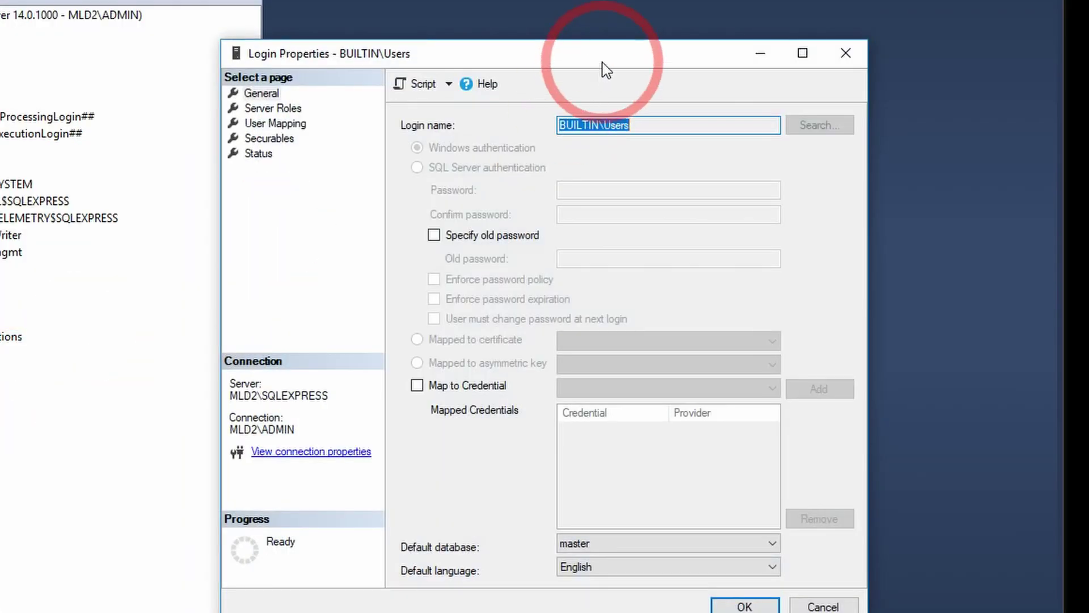
{"action": "left_click_drag", "start_coordinate": [598, 60], "coordinate": [519, 28]}
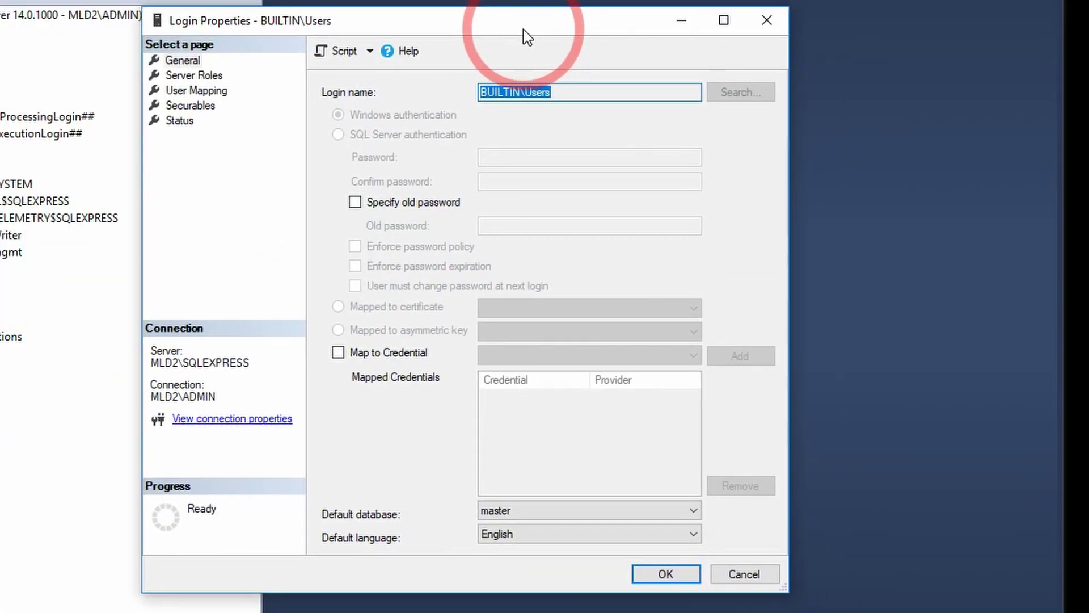
{"action": "left_click", "coordinate": [205, 78]}
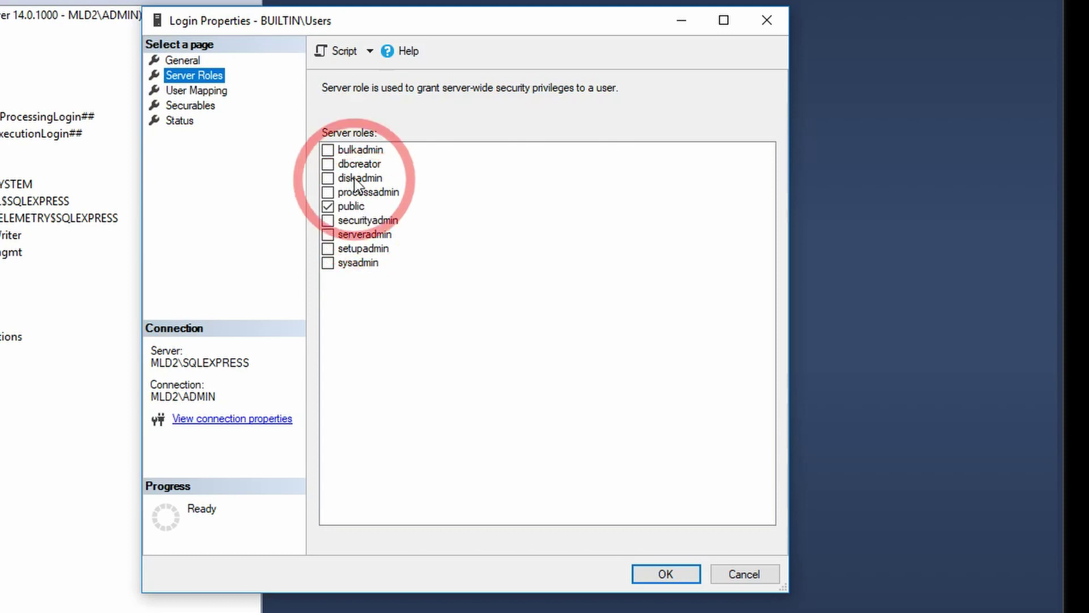
{"action": "left_click", "coordinate": [328, 164]}
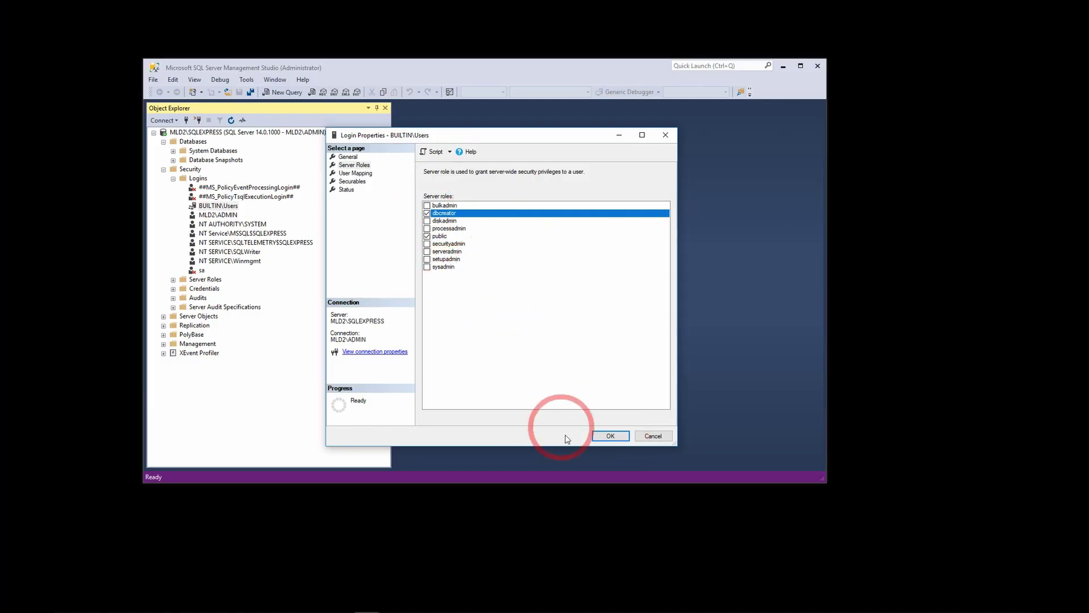
Save the dbcreator role change, minimize Management Studio and return to EPLAN Electric P8
{"action": "left_click", "coordinate": [610, 436]}
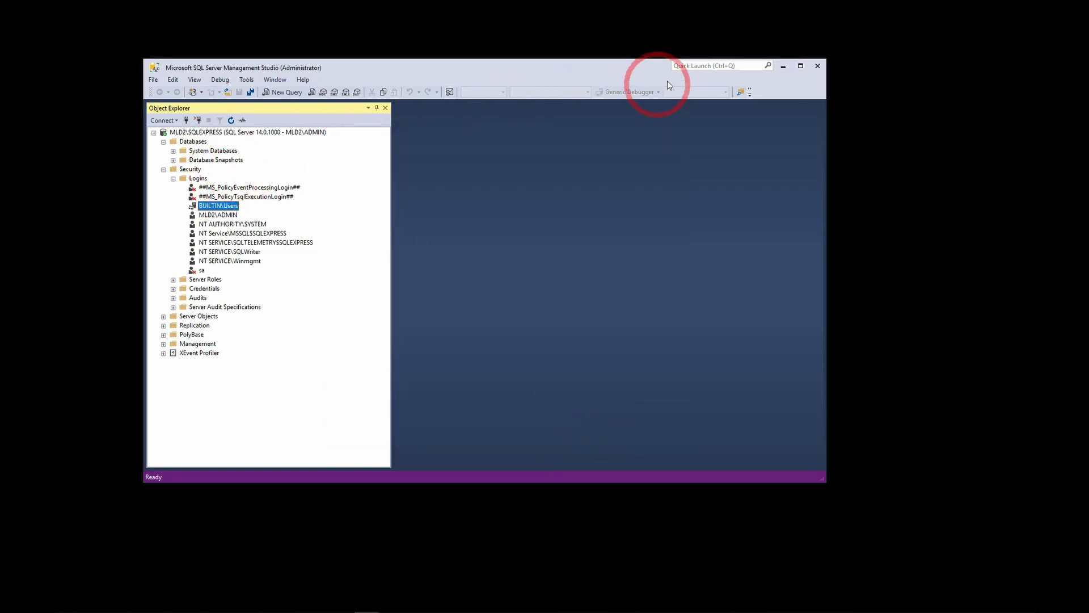
{"action": "left_click", "coordinate": [784, 67]}
{"action": "mouse_move", "coordinate": [215, 606]}
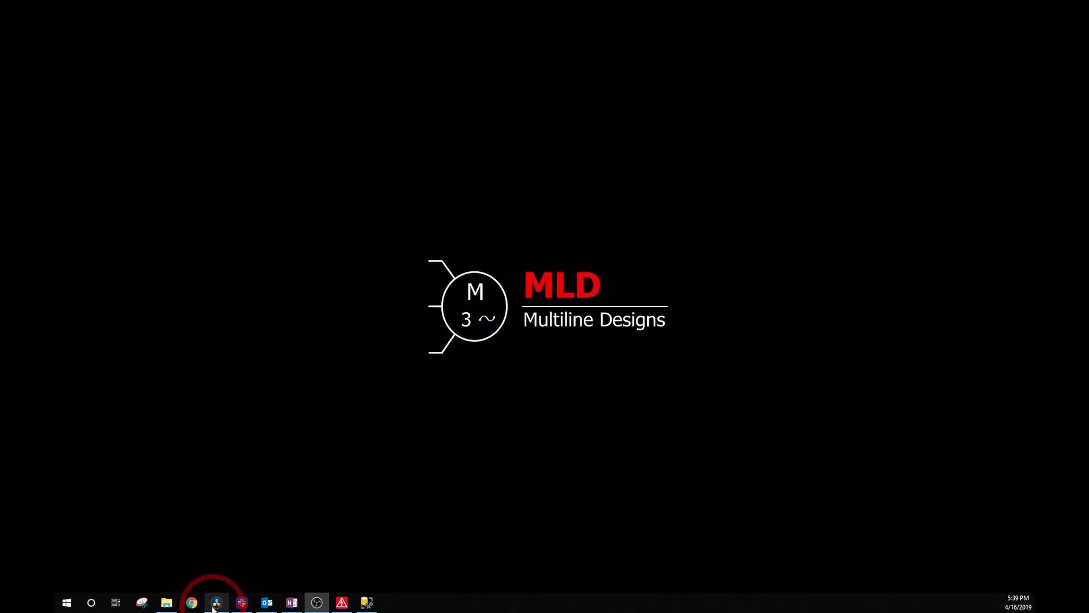
{"action": "left_click", "coordinate": [342, 602]}
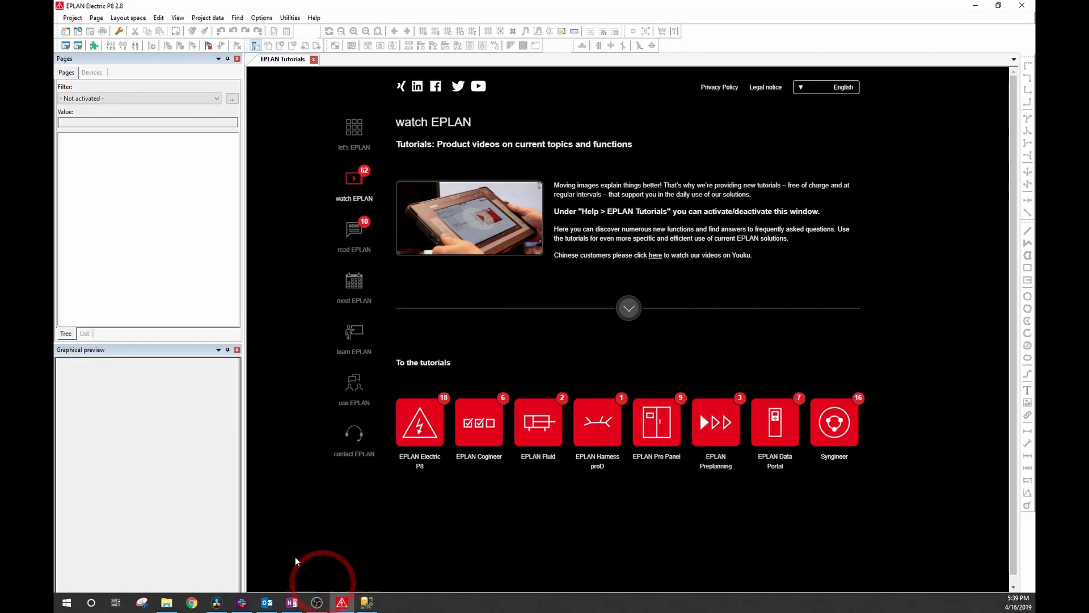
Open Parts management on the ESS_part001.mdb database via Utilities > Parts > Management
{"action": "left_click", "coordinate": [290, 18]}
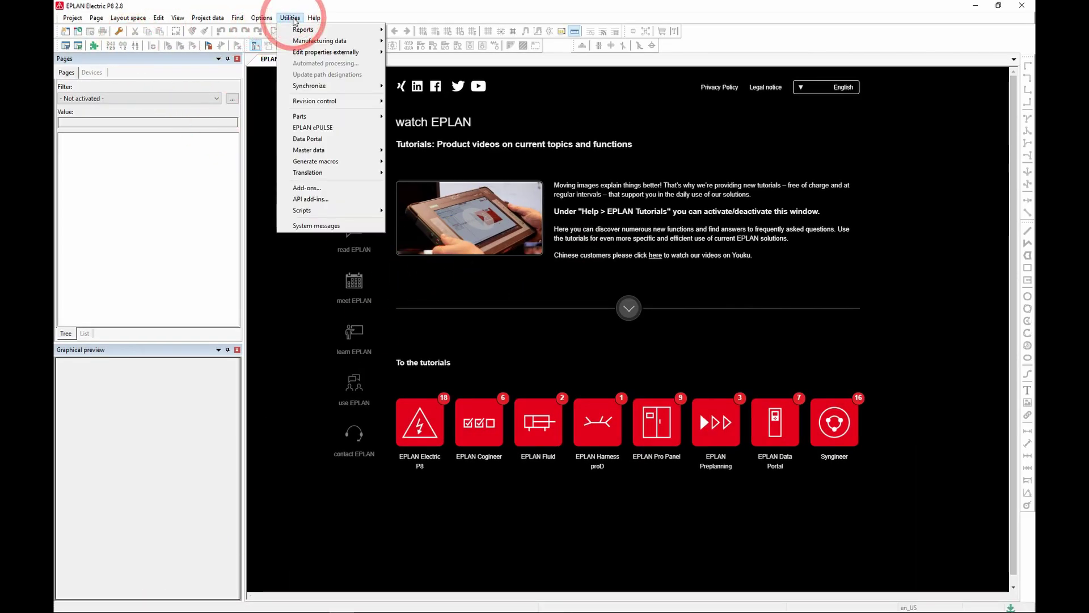
{"action": "mouse_move", "coordinate": [283, 116]}
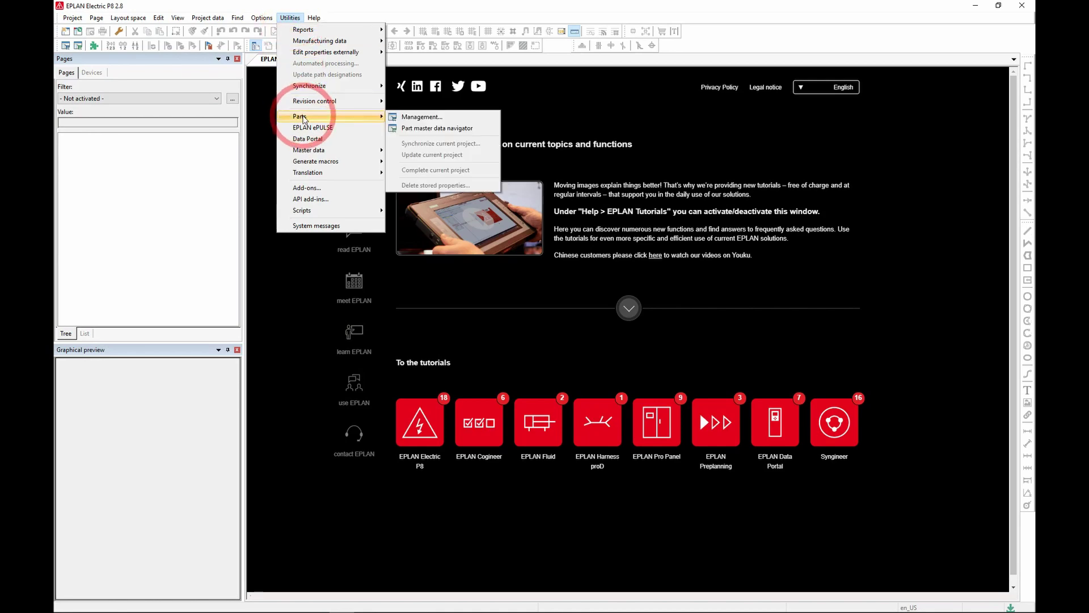
{"action": "left_click", "coordinate": [420, 117]}
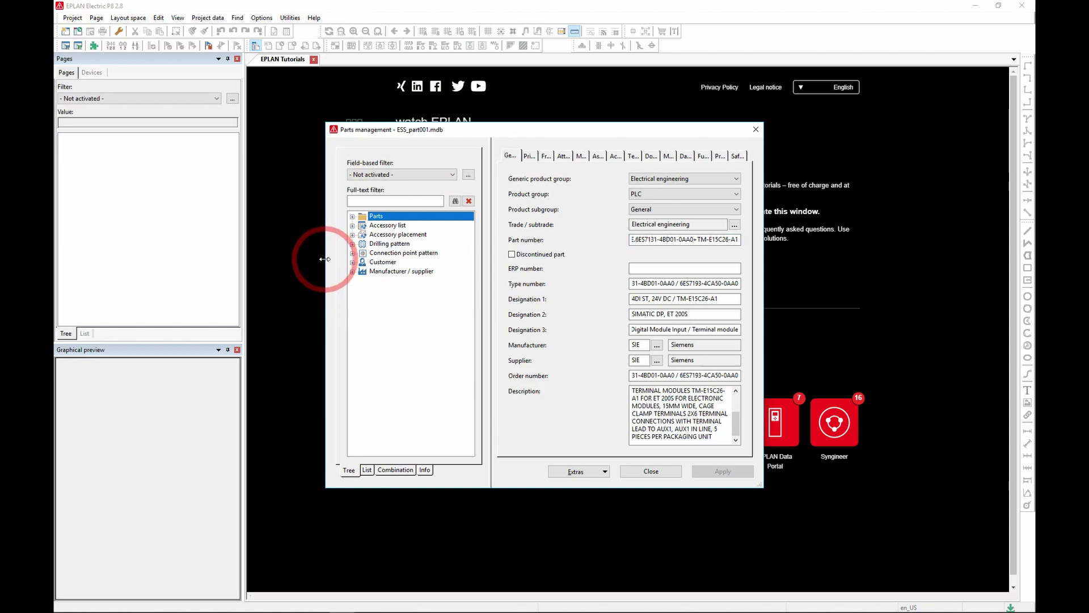
{"action": "left_click_drag", "start_coordinate": [325, 253], "coordinate": [248, 253]}
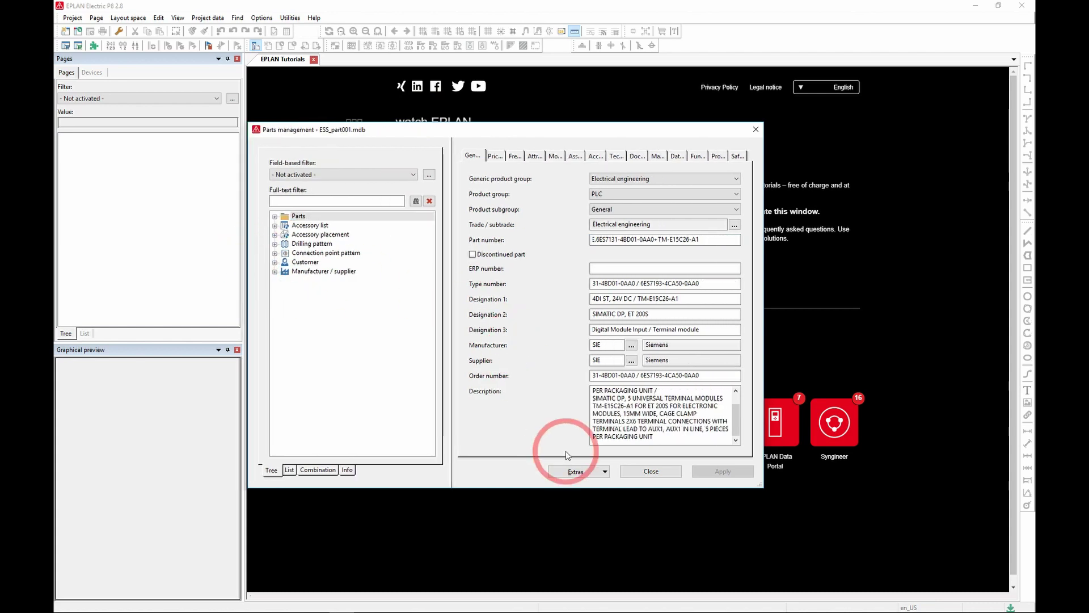
{"action": "left_click", "coordinate": [582, 479]}
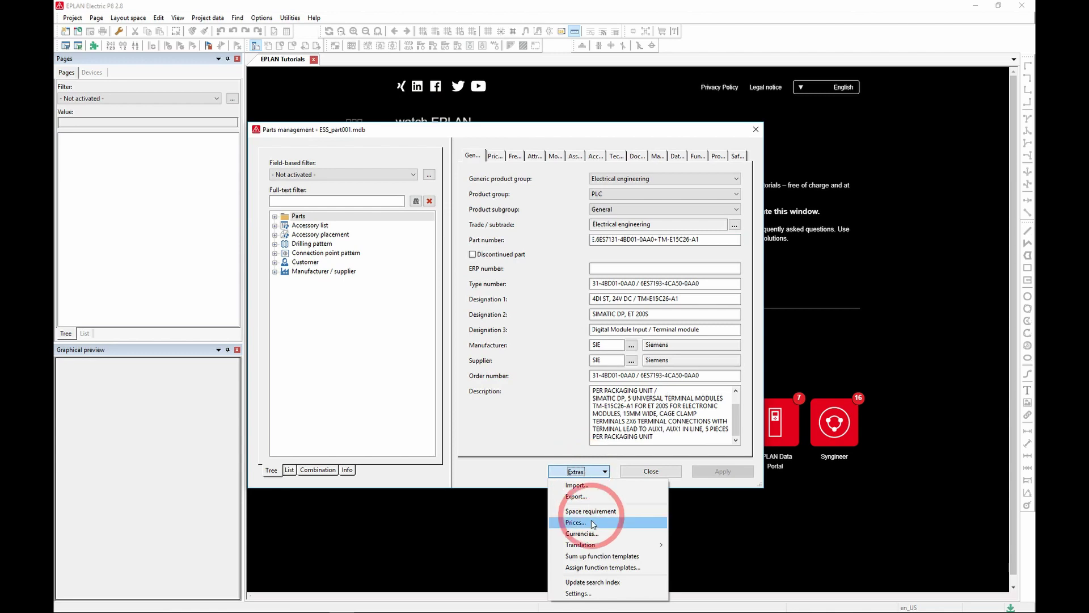
In the Parts settings, choose SQL server instead of the Access database as the parts source
{"action": "left_click", "coordinate": [579, 594]}
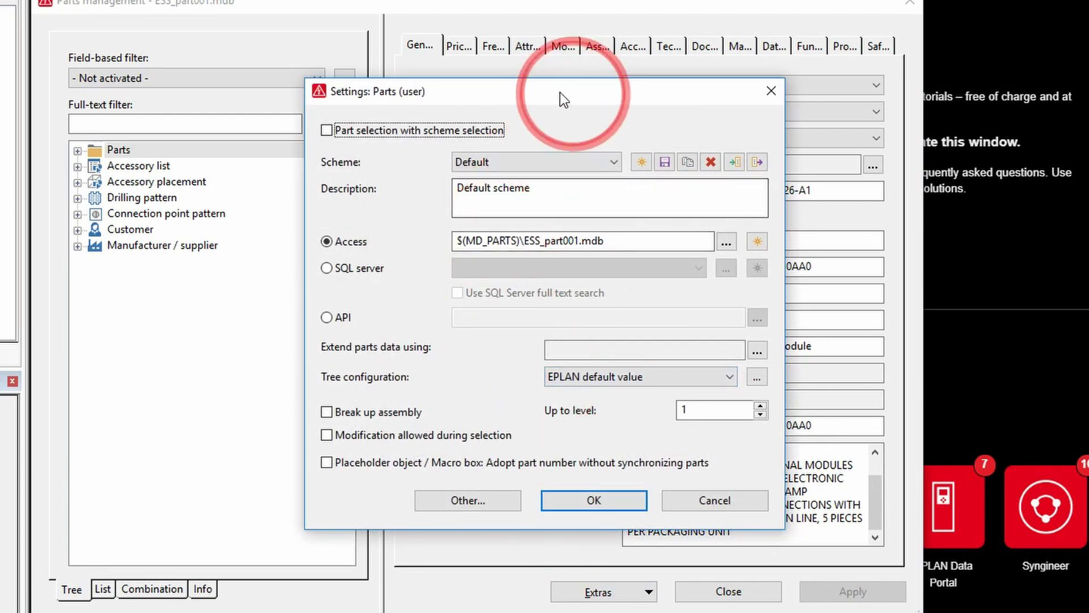
{"action": "left_click_drag", "start_coordinate": [560, 93], "coordinate": [467, 70]}
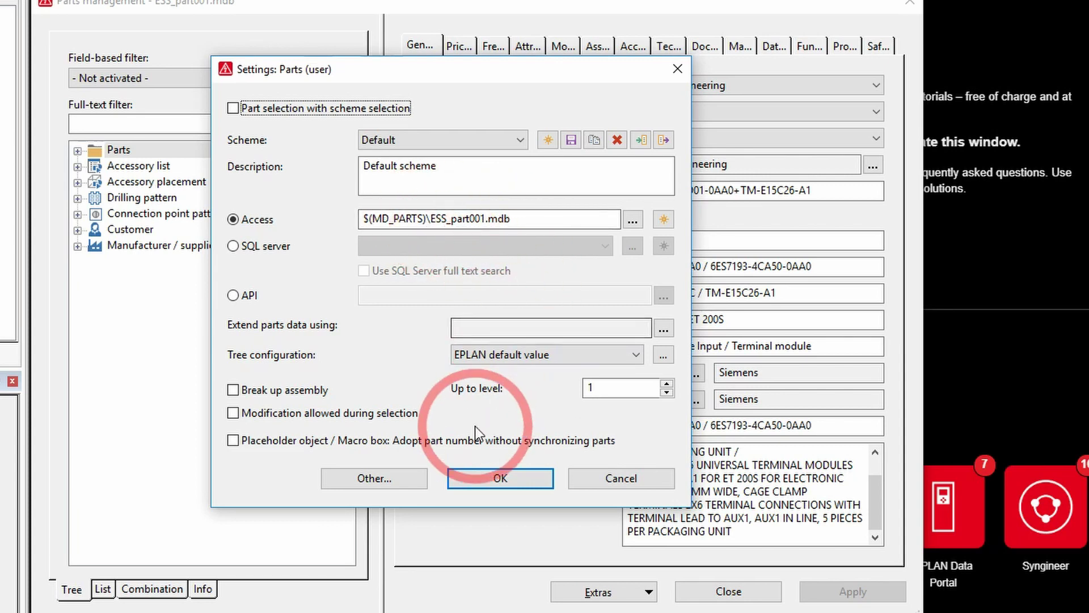
{"action": "left_click", "coordinate": [235, 248]}
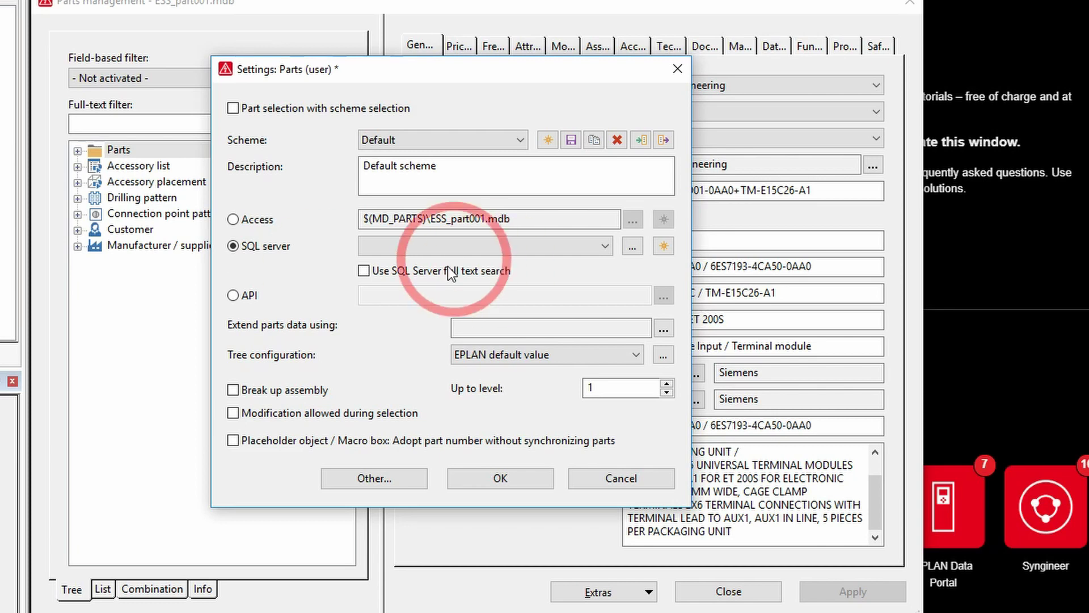
Generate SQL server database ESS_Part001 on MLD2\SQLEXPRESS using Windows authentication
{"action": "left_click", "coordinate": [664, 246]}
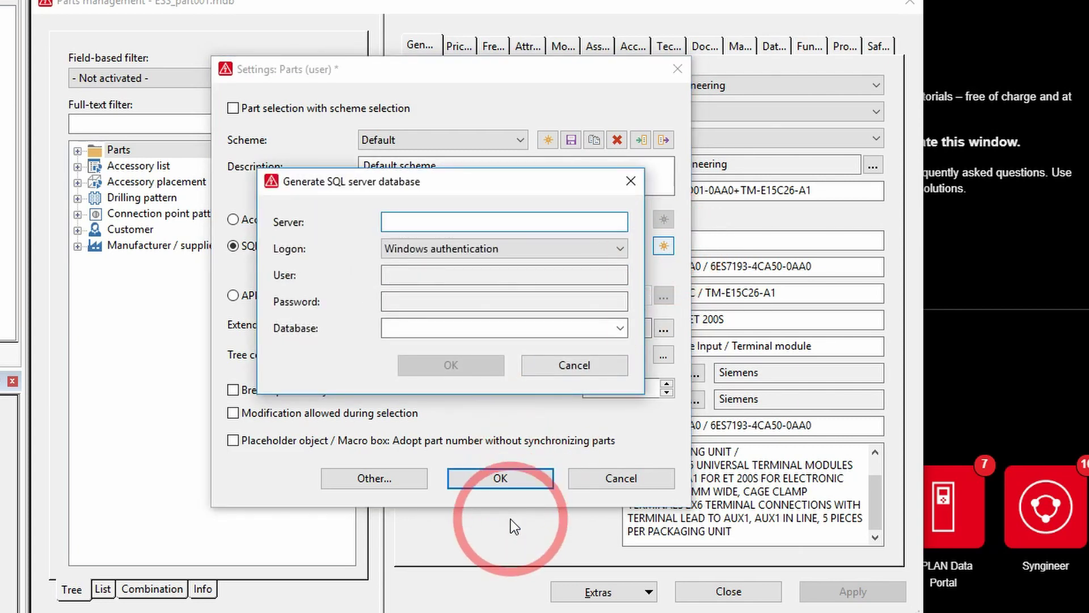
{"action": "type", "text": "MLD2\\SQLEXPRESS"}
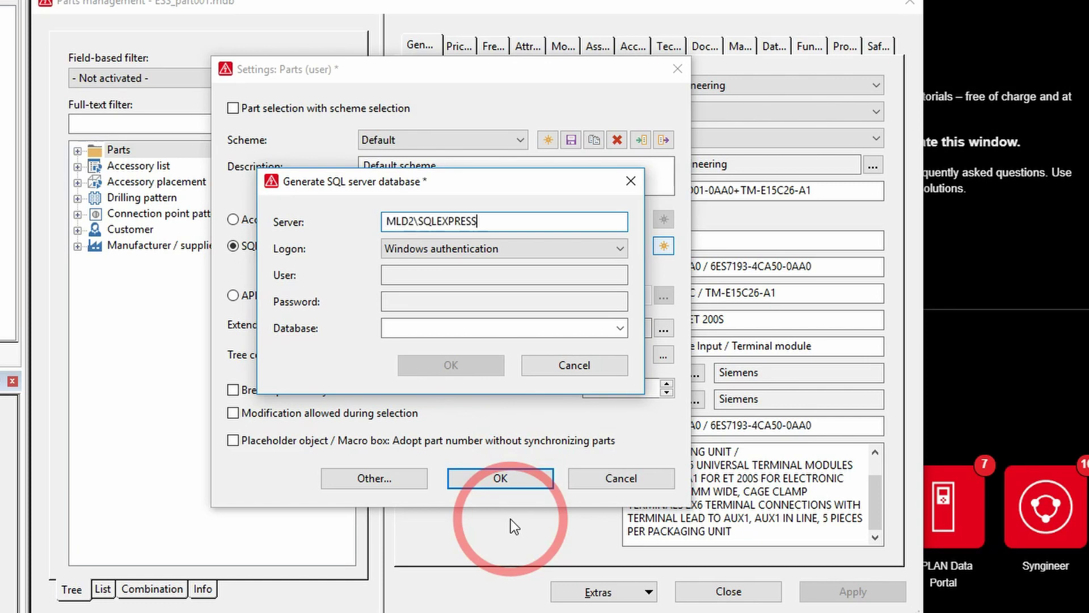
{"action": "left_click", "coordinate": [422, 328]}
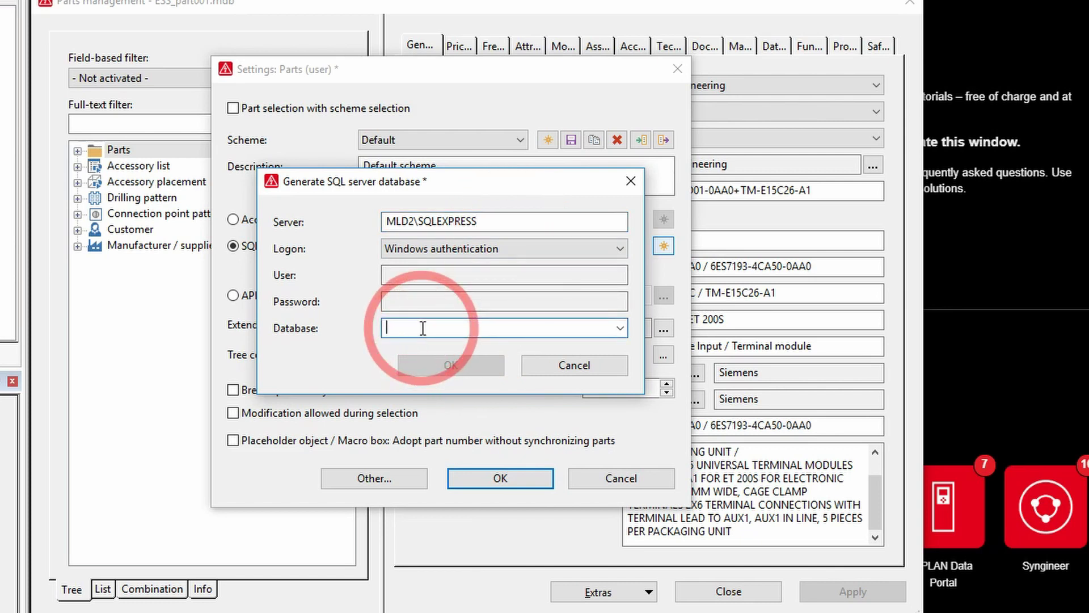
{"action": "left_click_drag", "start_coordinate": [526, 185], "coordinate": [520, 251]}
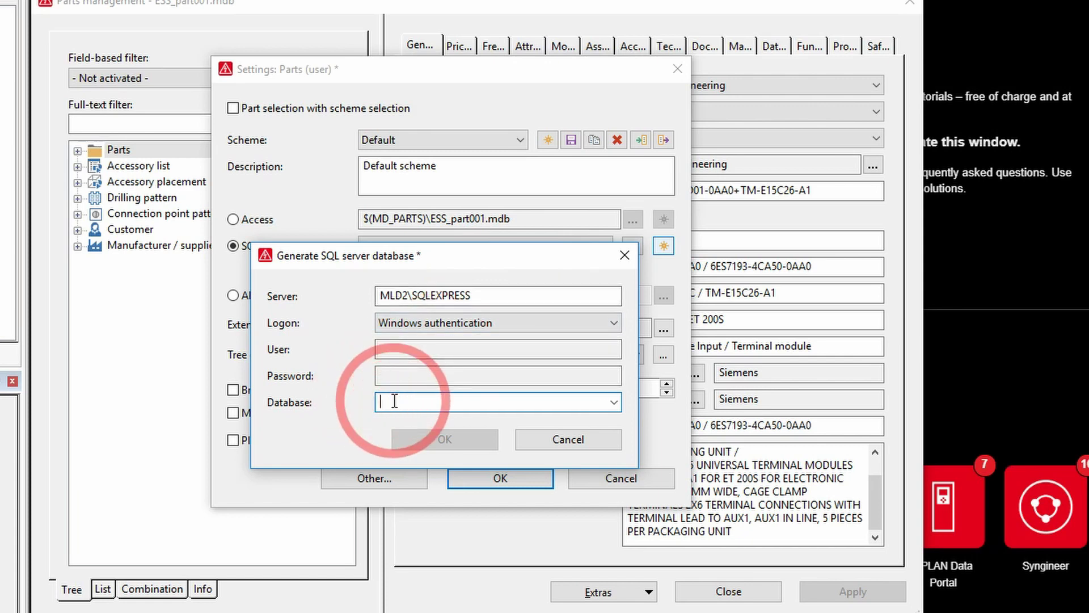
{"action": "type", "text": "ESS"}
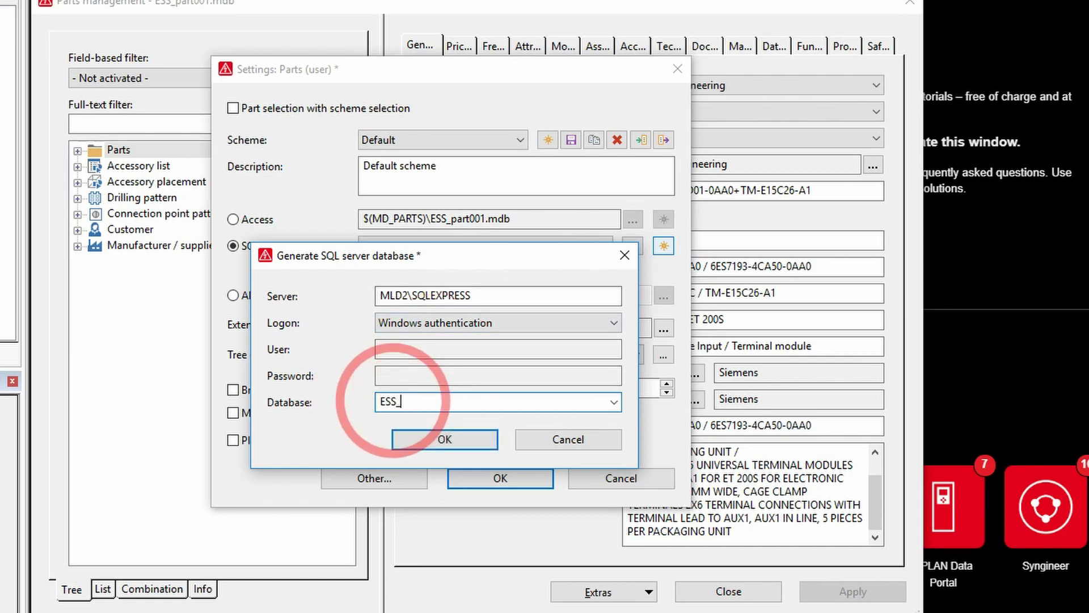
{"action": "type", "text": "_Part001"}
{"action": "left_click", "coordinate": [429, 437]}
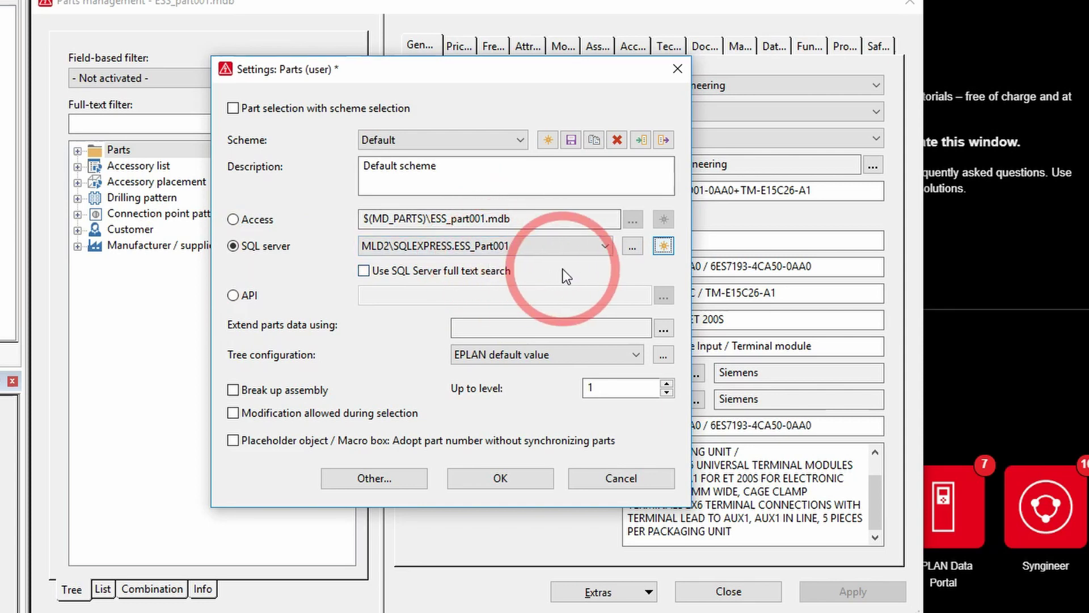
Confirm the Parts settings so Parts management reloads on MLD2\SQLEXPRESS.ESS_Part001
{"action": "left_click", "coordinate": [501, 478]}
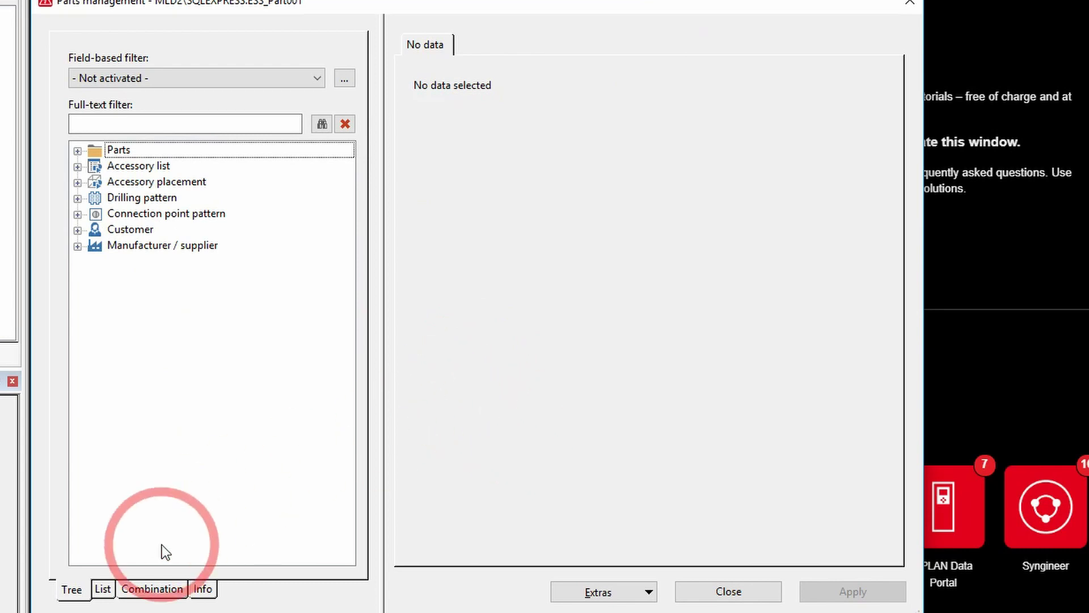
Switch to the List tab, start an Extras > Import with file type XML, and browse for the file
{"action": "left_click", "coordinate": [110, 589]}
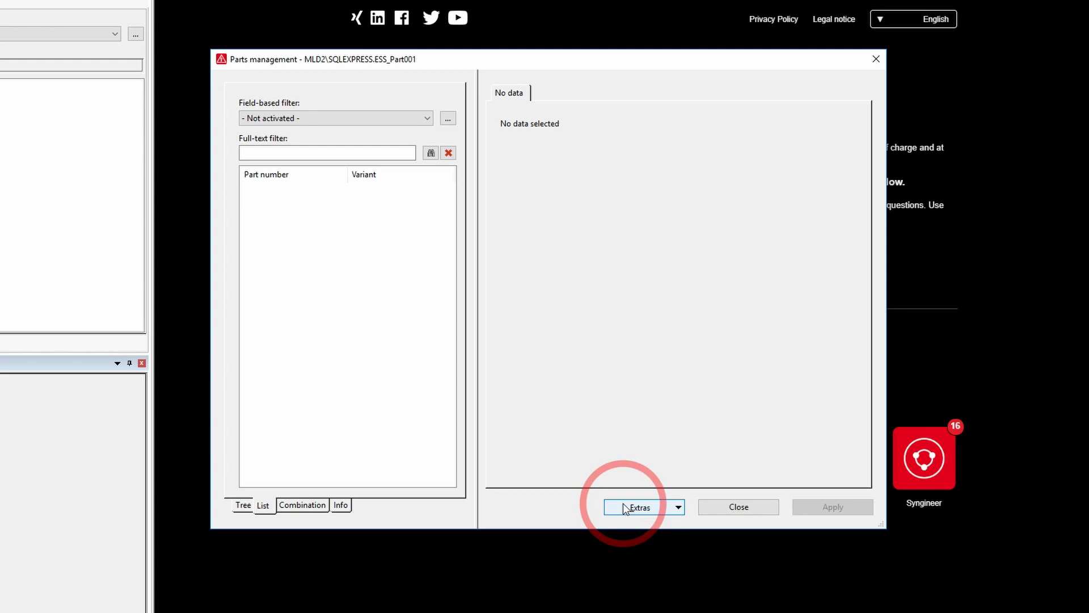
{"action": "left_click", "coordinate": [623, 503]}
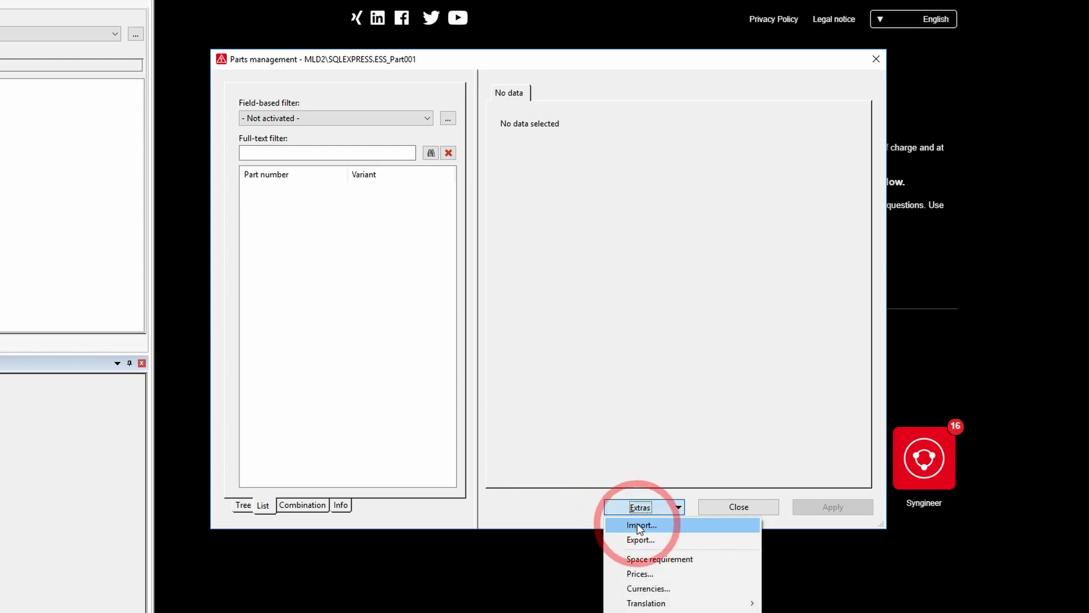
{"action": "left_click", "coordinate": [637, 525]}
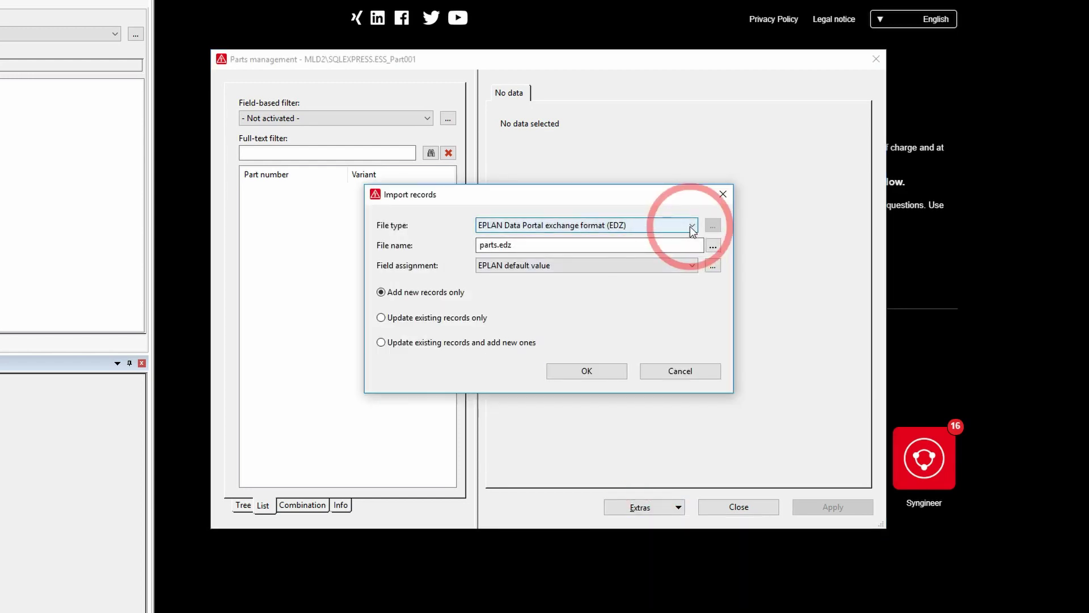
{"action": "left_click", "coordinate": [692, 227]}
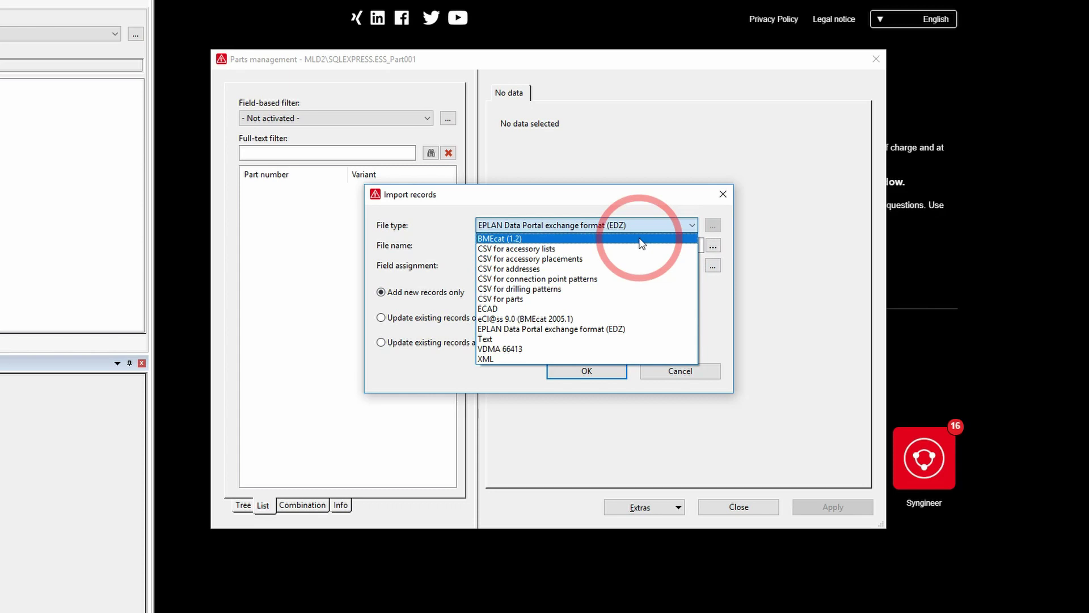
{"action": "left_click", "coordinate": [495, 360]}
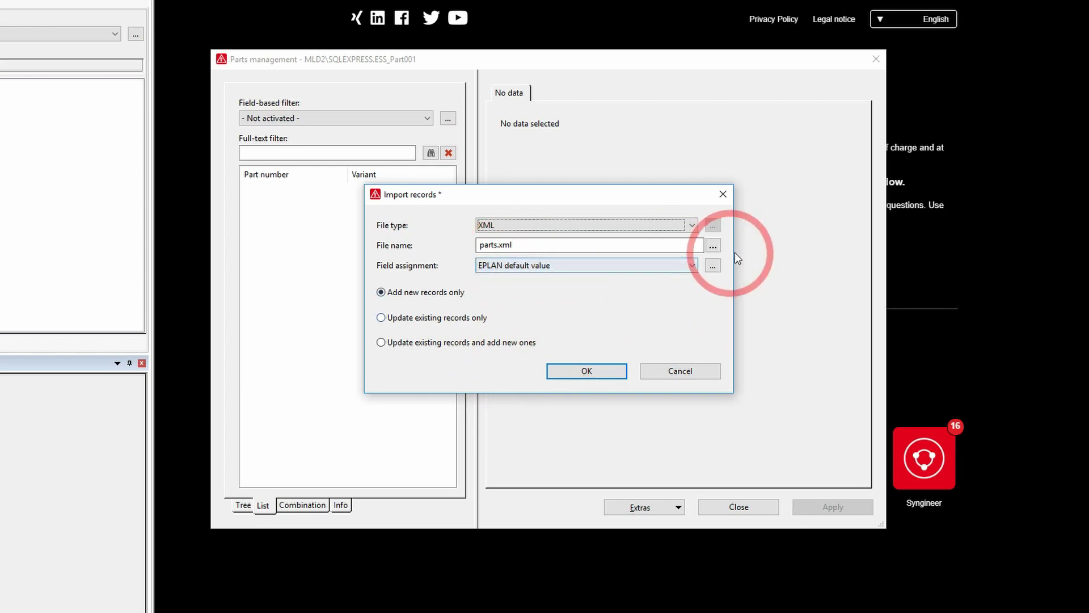
{"action": "left_click", "coordinate": [712, 245]}
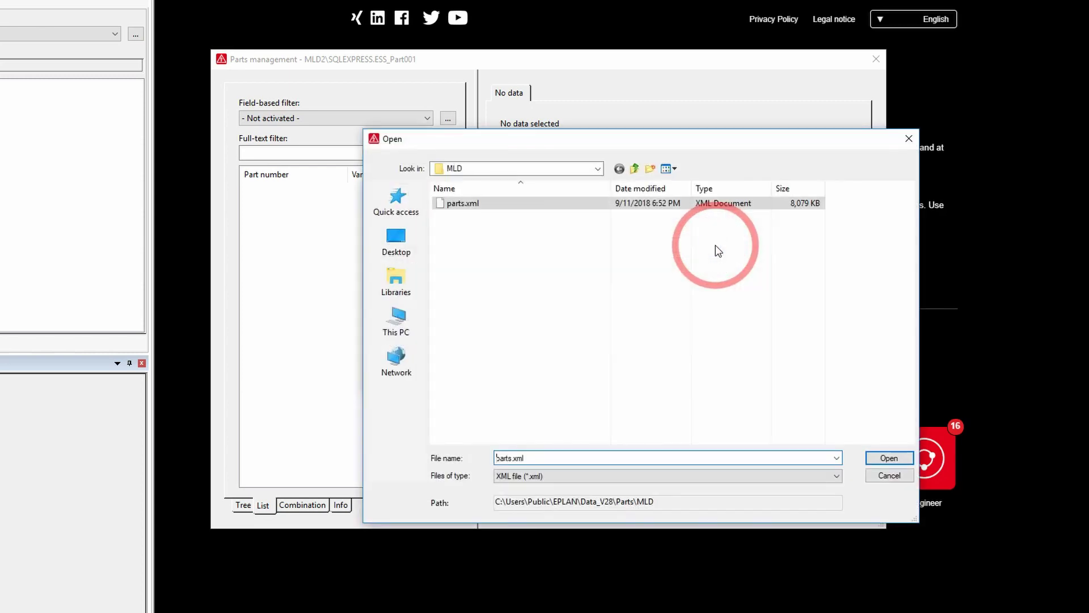
Select parts.xml in the MLD parts folder as the import file
{"action": "left_click", "coordinate": [598, 169]}
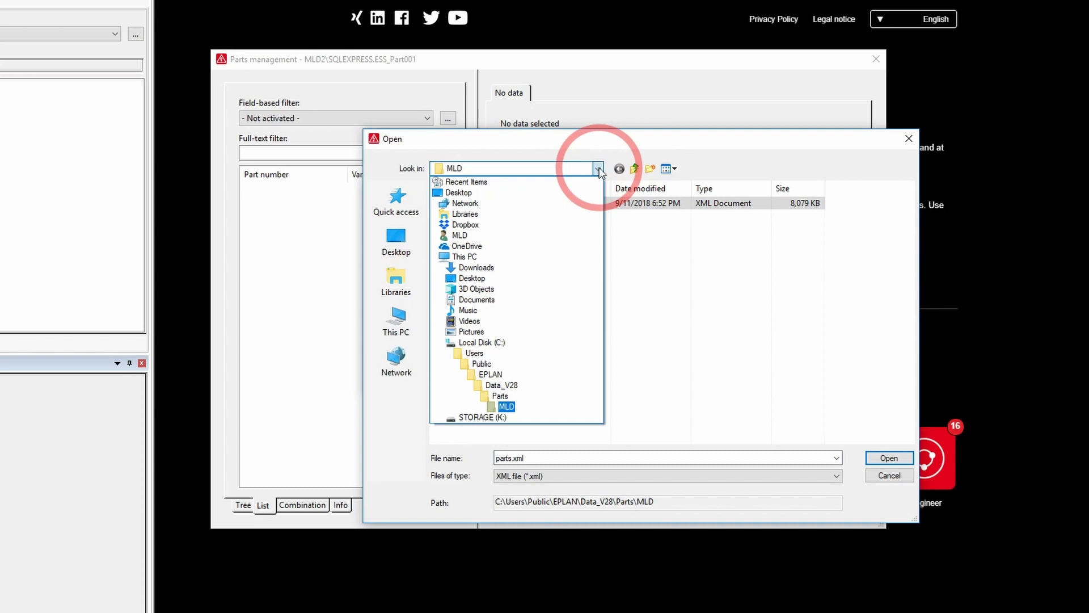
{"action": "left_click", "coordinate": [599, 169]}
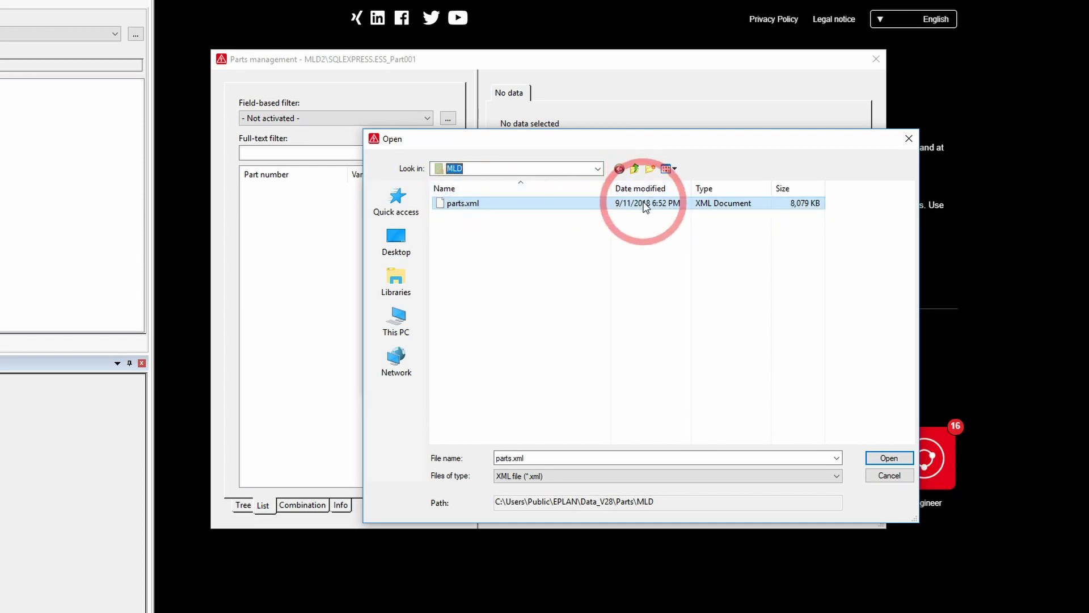
{"action": "left_click", "coordinate": [462, 205]}
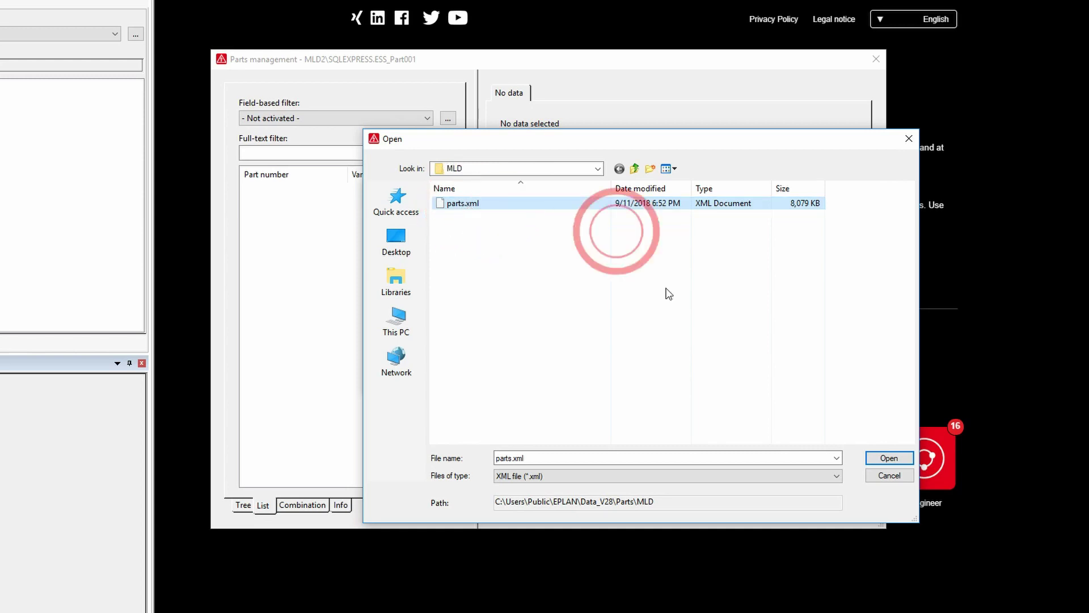
Import parts.xml with EPLAN default value field assignment, updating existing records and adding new ones
{"action": "left_click", "coordinate": [886, 459]}
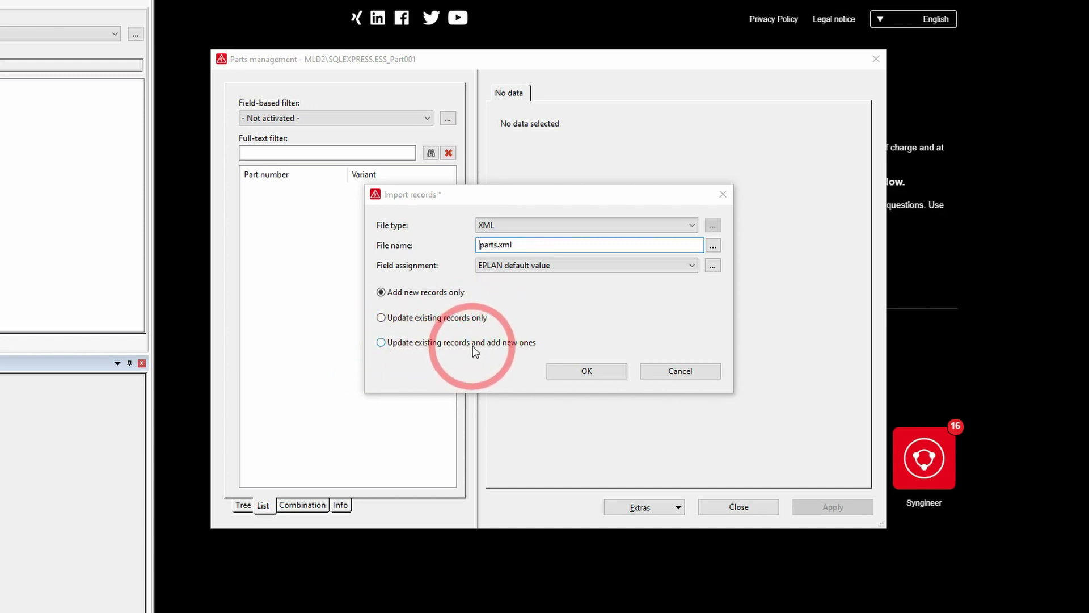
{"action": "left_click", "coordinate": [693, 267]}
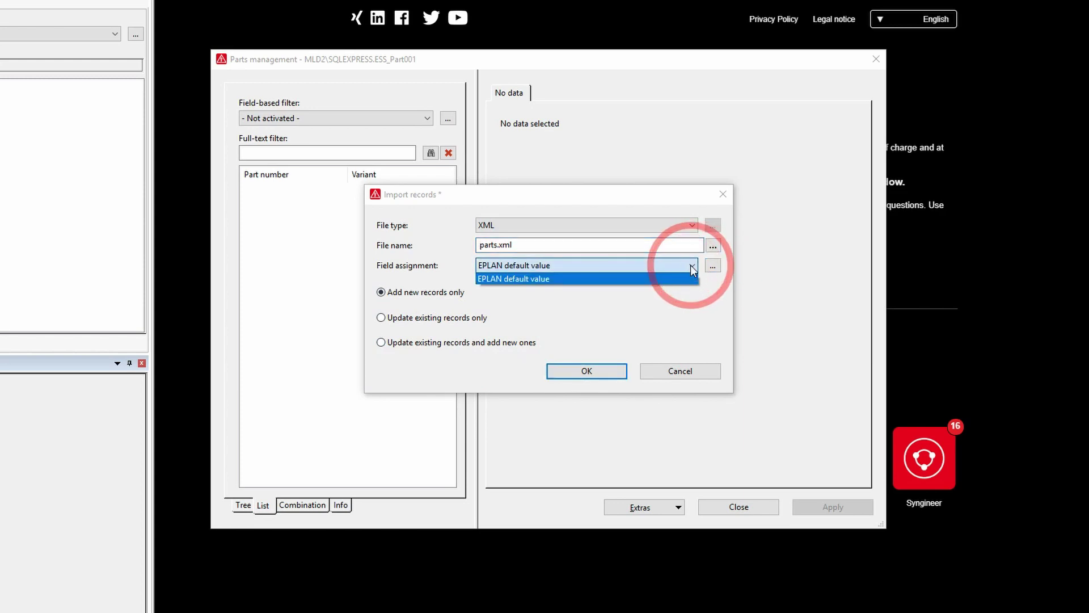
{"action": "left_click", "coordinate": [692, 267]}
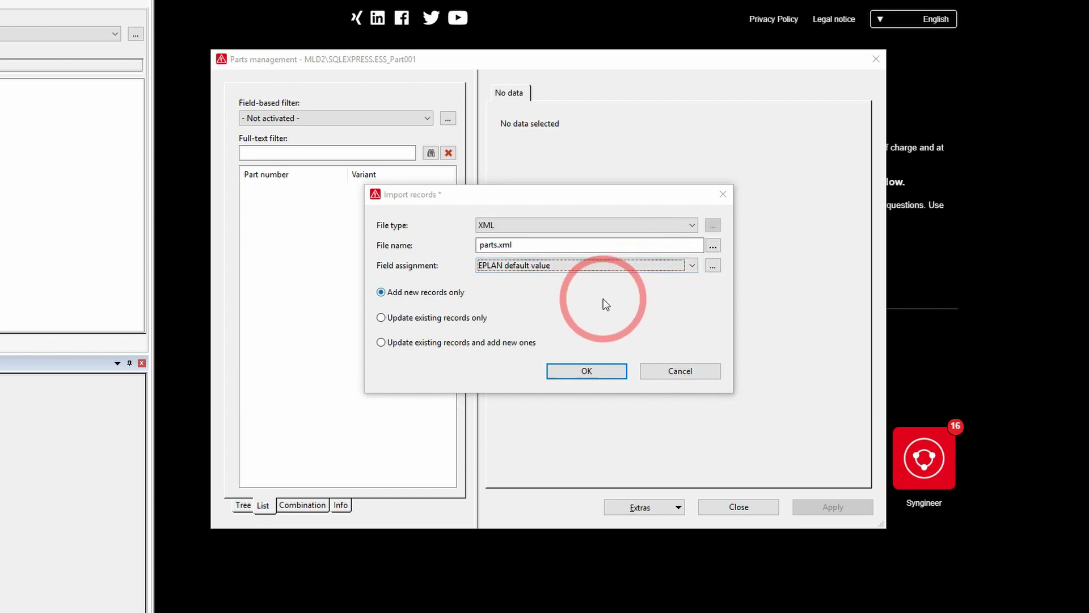
{"action": "left_click", "coordinate": [492, 343]}
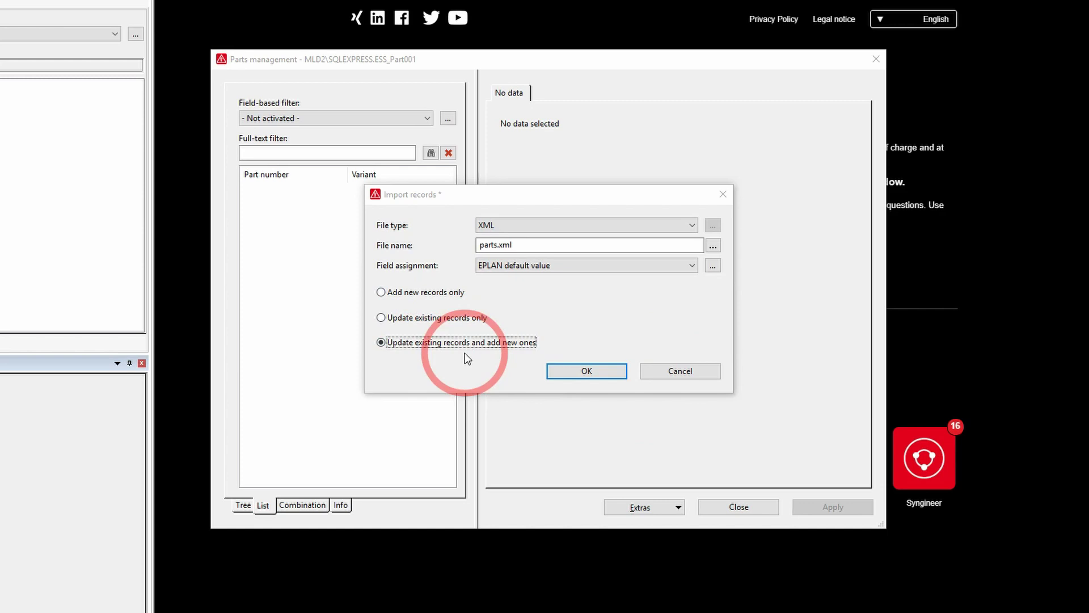
{"action": "left_click", "coordinate": [592, 373]}
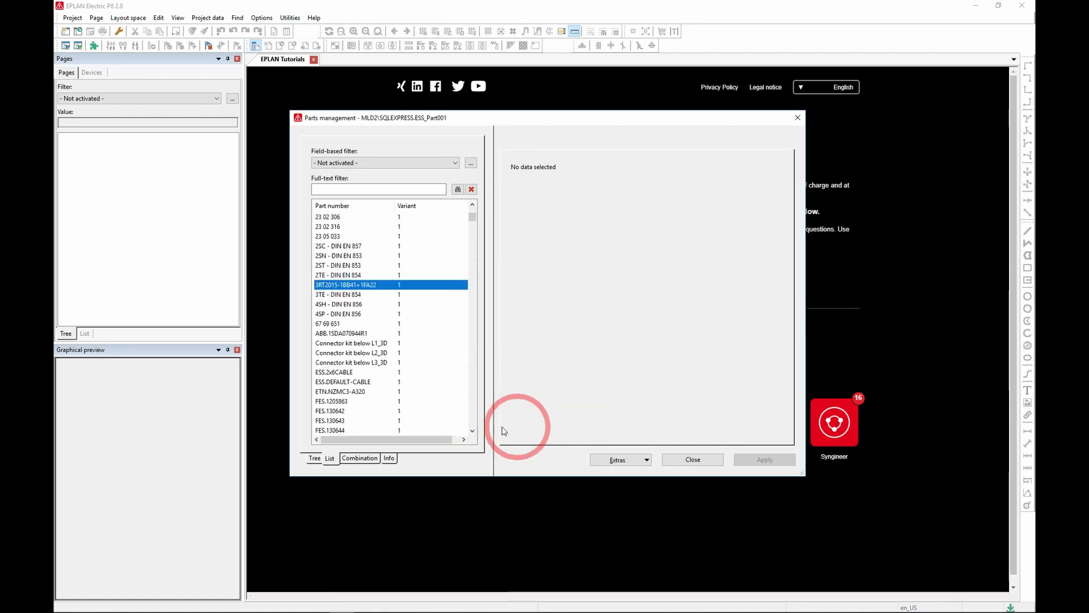
Switch the part list to tree view and back to the flat list, then close Parts management
{"action": "left_click", "coordinate": [315, 458]}
{"action": "left_click", "coordinate": [329, 458]}
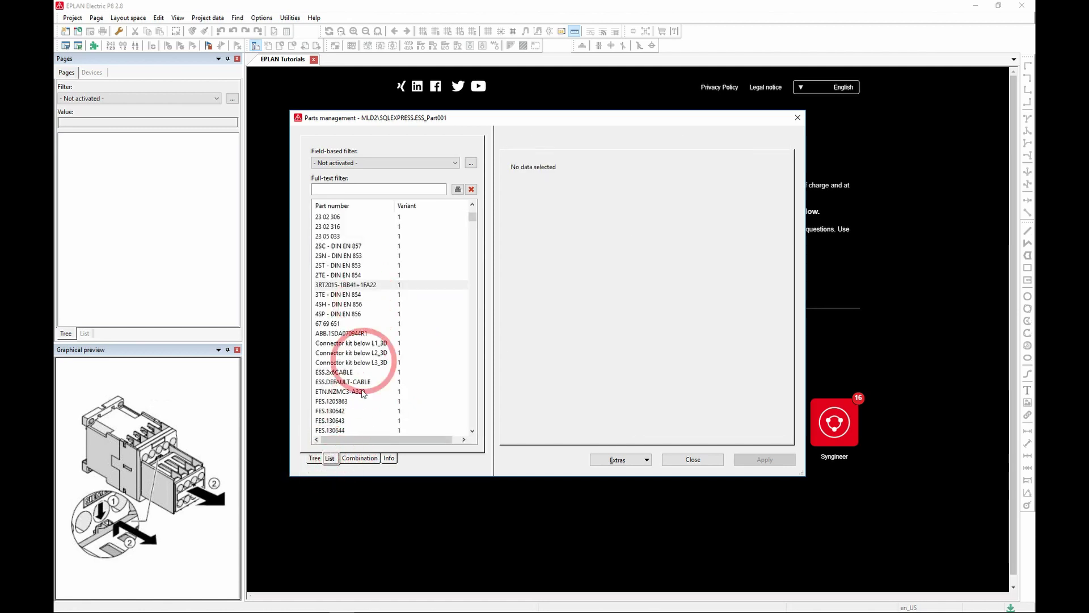
{"action": "left_click", "coordinate": [619, 460]}
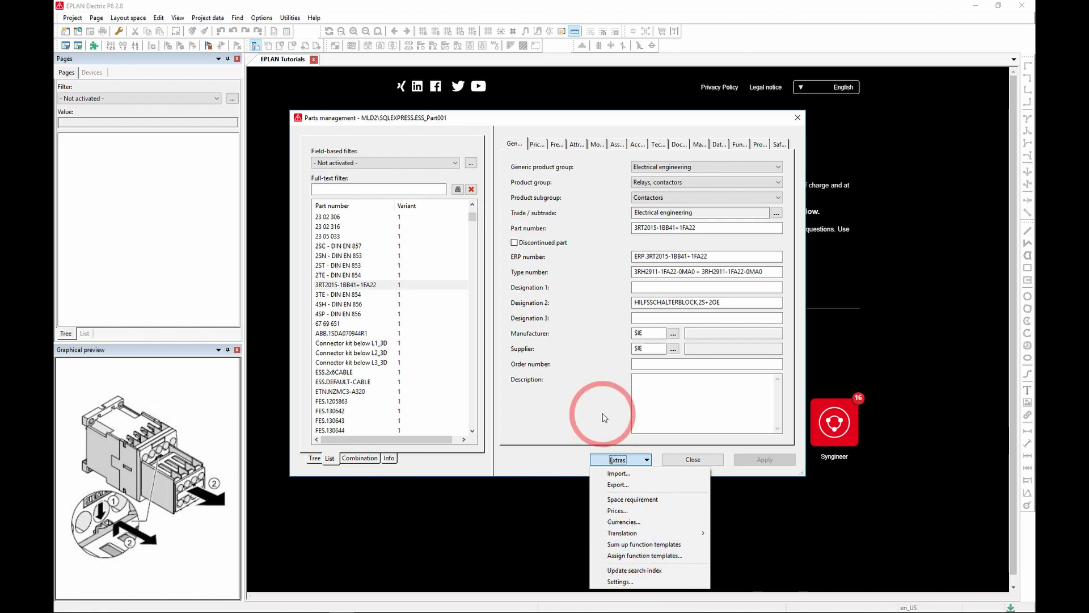
{"action": "left_click", "coordinate": [675, 441]}
{"action": "left_click", "coordinate": [798, 118]}
Reopen Parts management from Utilities > Parts > Management, scroll through the imported parts, and close it
{"action": "left_click", "coordinate": [290, 18]}
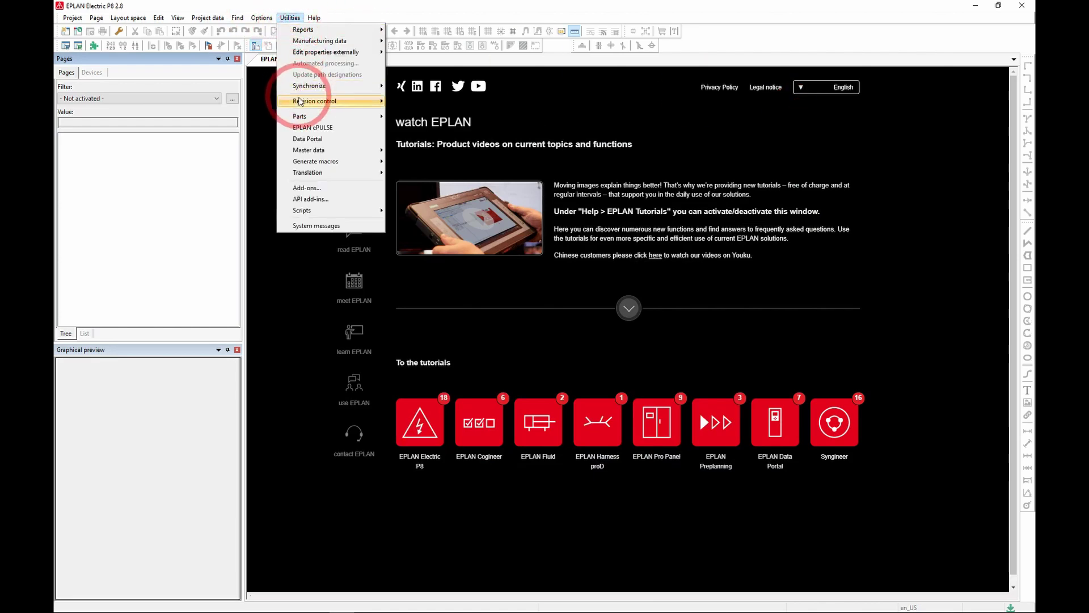
{"action": "left_click", "coordinate": [306, 118]}
{"action": "left_click", "coordinate": [475, 115]}
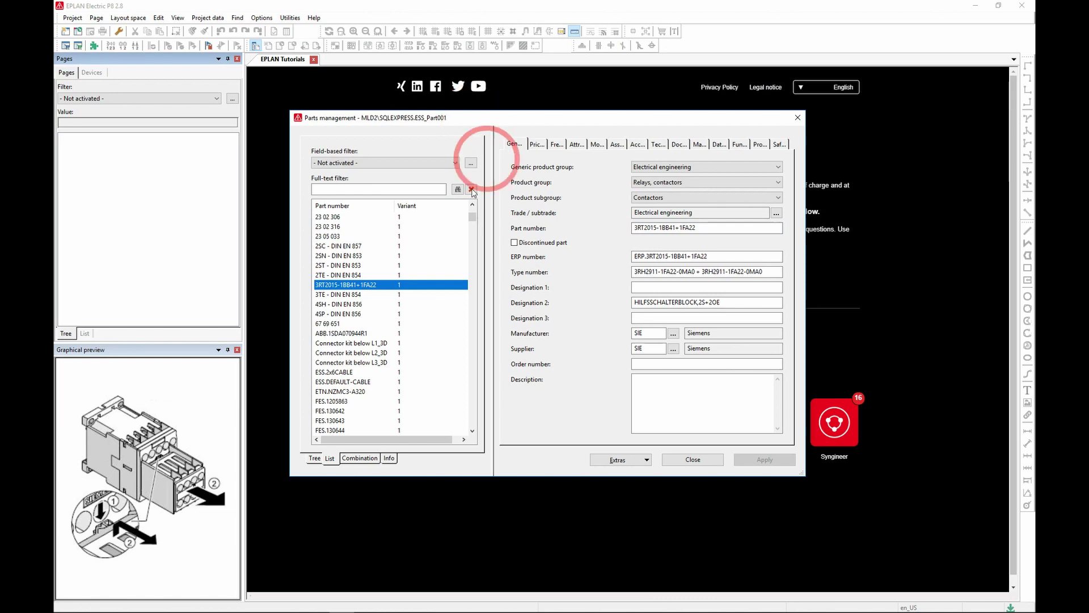
{"action": "scroll", "coordinate": [418, 312], "scroll_direction": "down", "scroll_amount": 20}
{"action": "scroll", "coordinate": [400, 335], "scroll_direction": "down", "scroll_amount": 15}
{"action": "scroll", "coordinate": [400, 338], "scroll_direction": "up", "scroll_amount": 20}
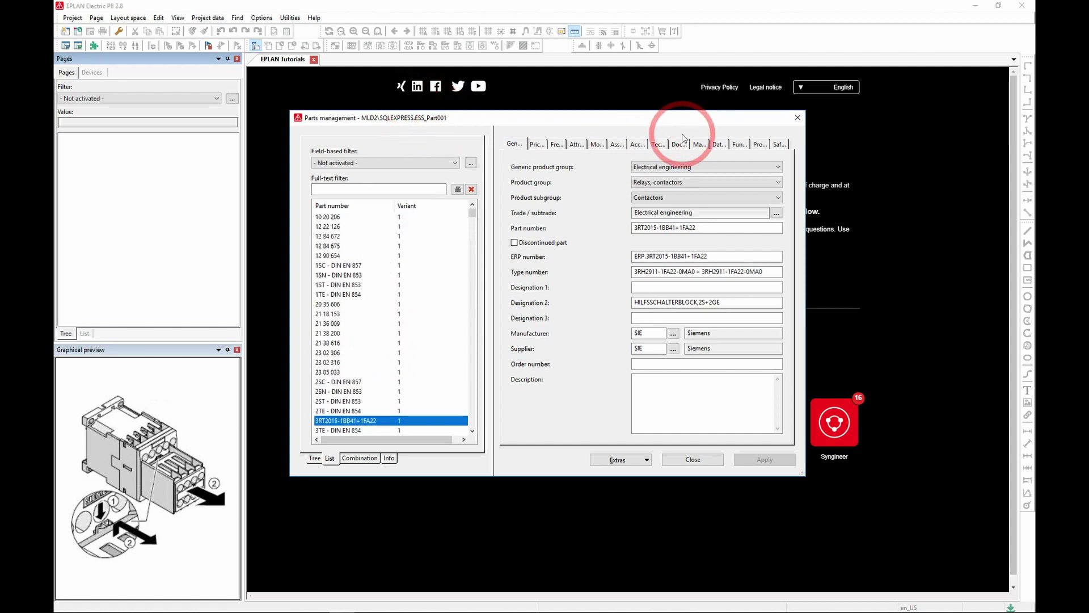
{"action": "left_click", "coordinate": [694, 459]}
Bring SQL Server Management Studio forward and collapse the Security node in Object Explorer
{"action": "left_click", "coordinate": [373, 606]}
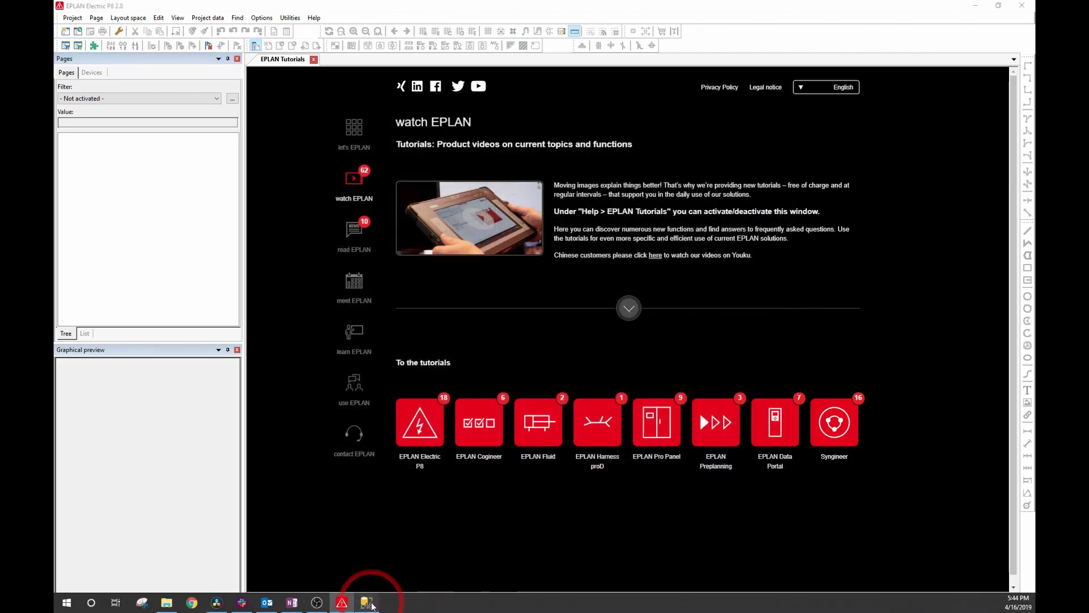
{"action": "left_click", "coordinate": [368, 286]}
{"action": "left_click", "coordinate": [306, 185]}
{"action": "left_click", "coordinate": [163, 169]}
{"action": "left_click", "coordinate": [255, 257]}
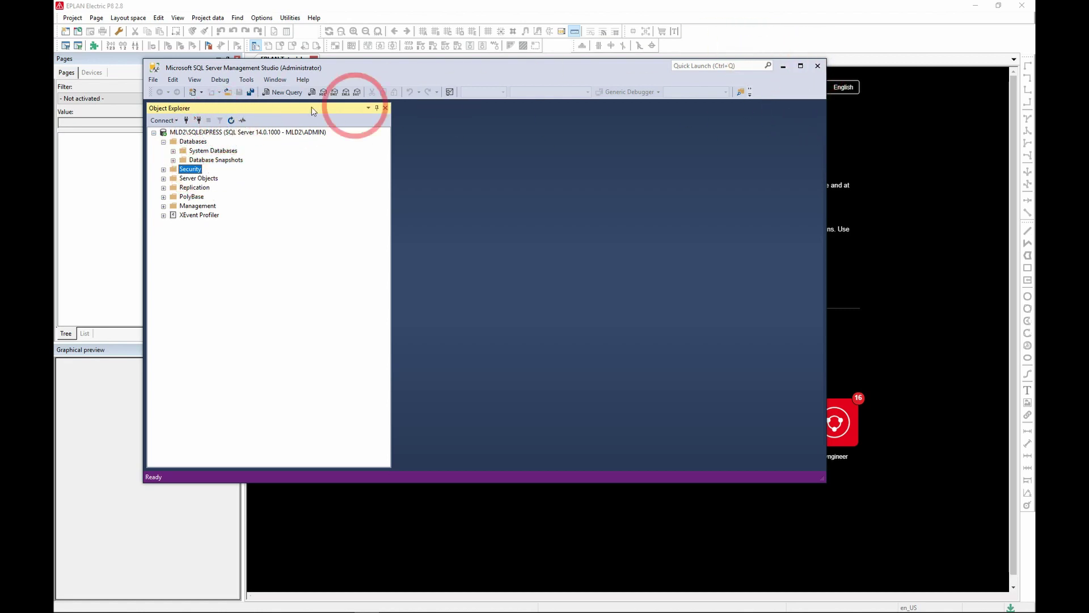
Close Management Studio and relaunch it from the Start menu's Microsoft SQL Server Tools 17 group
{"action": "left_click", "coordinate": [819, 68]}
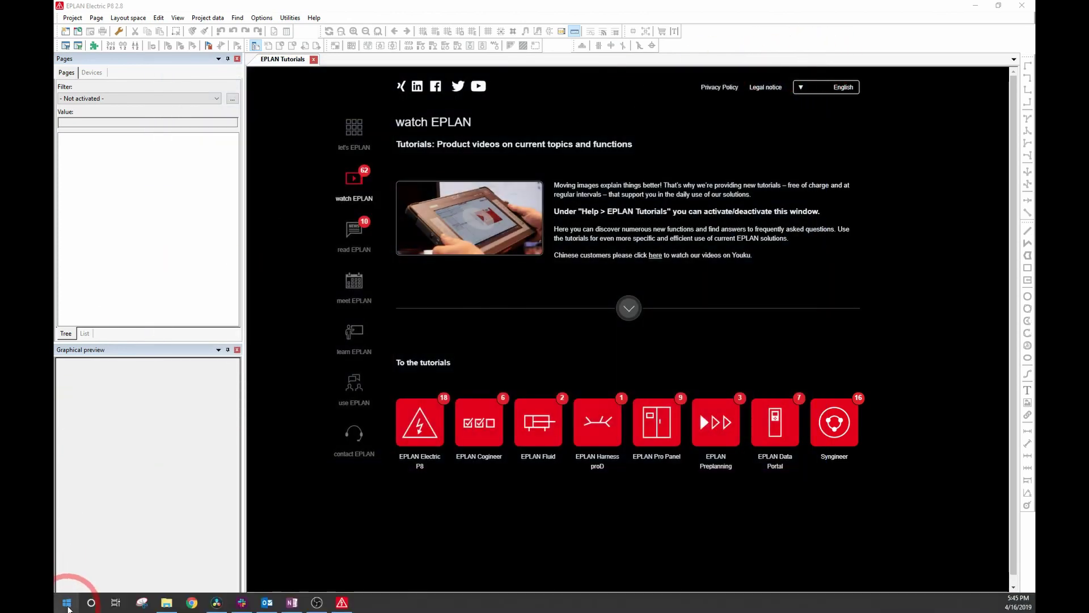
{"action": "left_click", "coordinate": [66, 609]}
{"action": "scroll", "coordinate": [148, 511], "scroll_direction": "down", "scroll_amount": 10}
{"action": "scroll", "coordinate": [157, 554], "scroll_direction": "down", "scroll_amount": 5}
{"action": "left_click", "coordinate": [181, 400]}
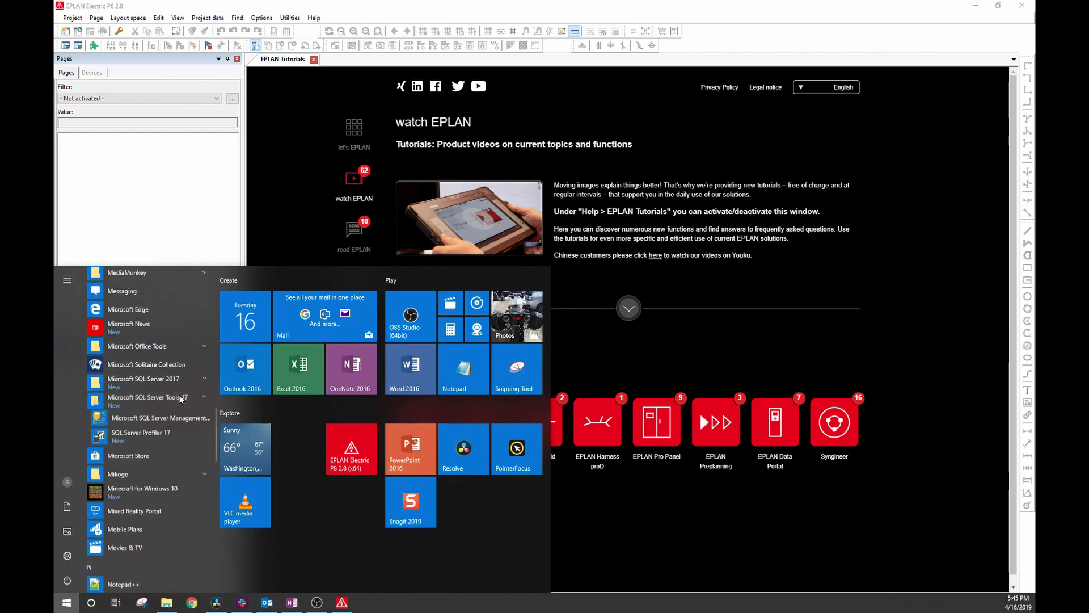
{"action": "left_click", "coordinate": [335, 462]}
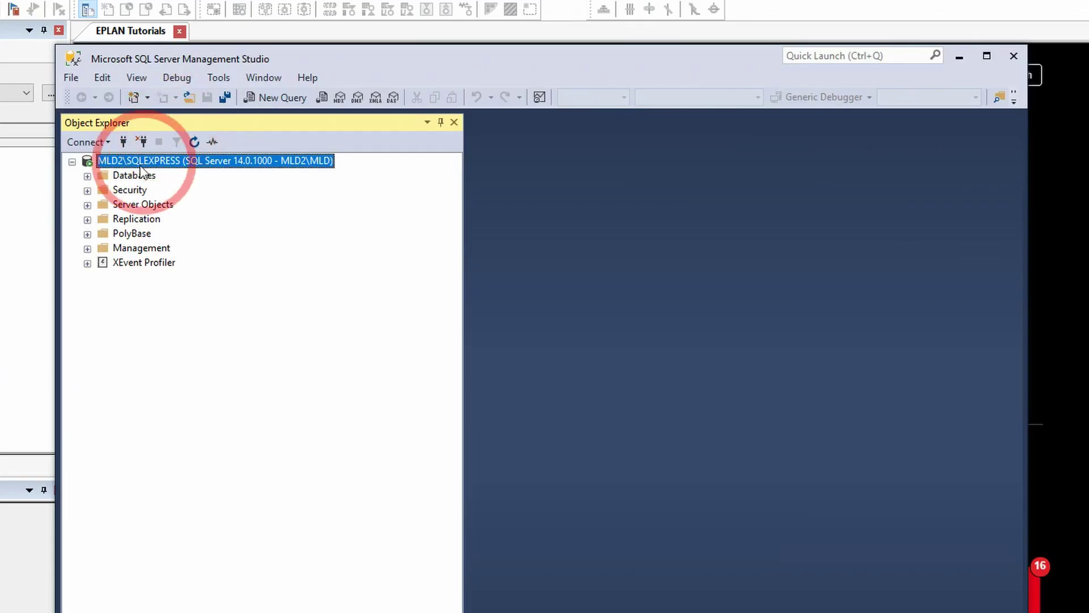
Expand the Databases node under MLD2\SQLEXPRESS to reveal the new ESS_Part001 database
{"action": "left_click", "coordinate": [284, 151]}
{"action": "double_click", "coordinate": [133, 174]}
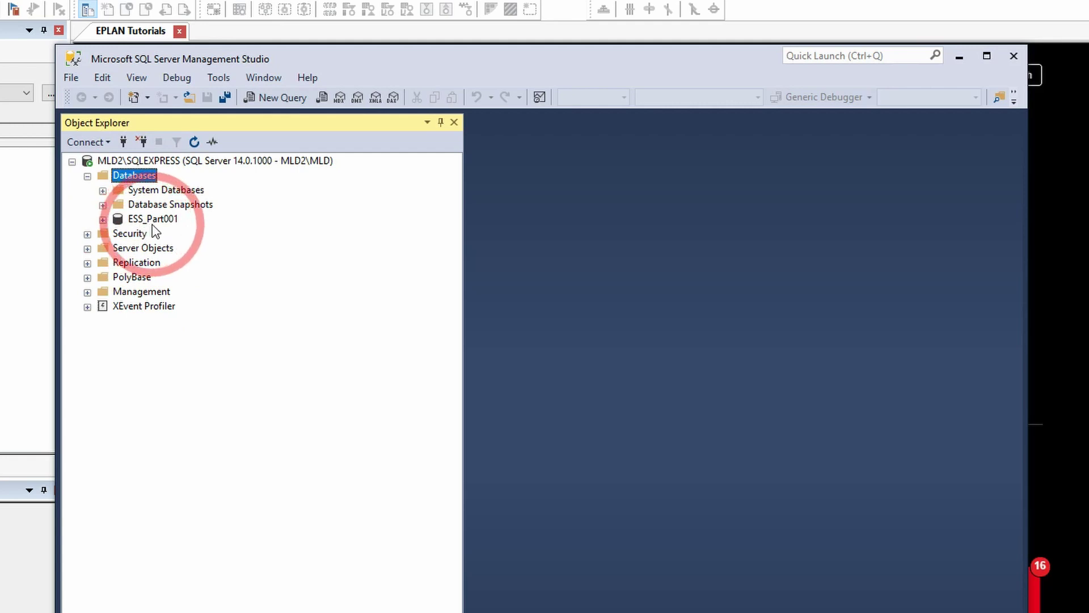